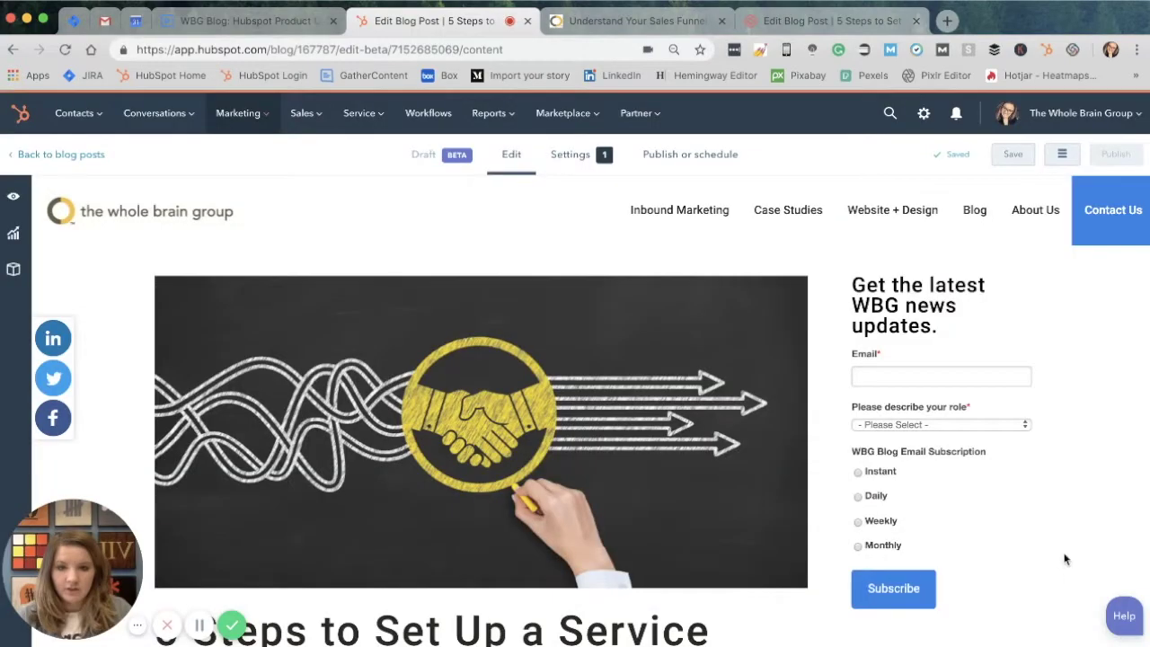
Insert the 1:45 video from the recent videos into the empty line above the SLA template download paragraph.
scroll(1062, 546, down, 5)
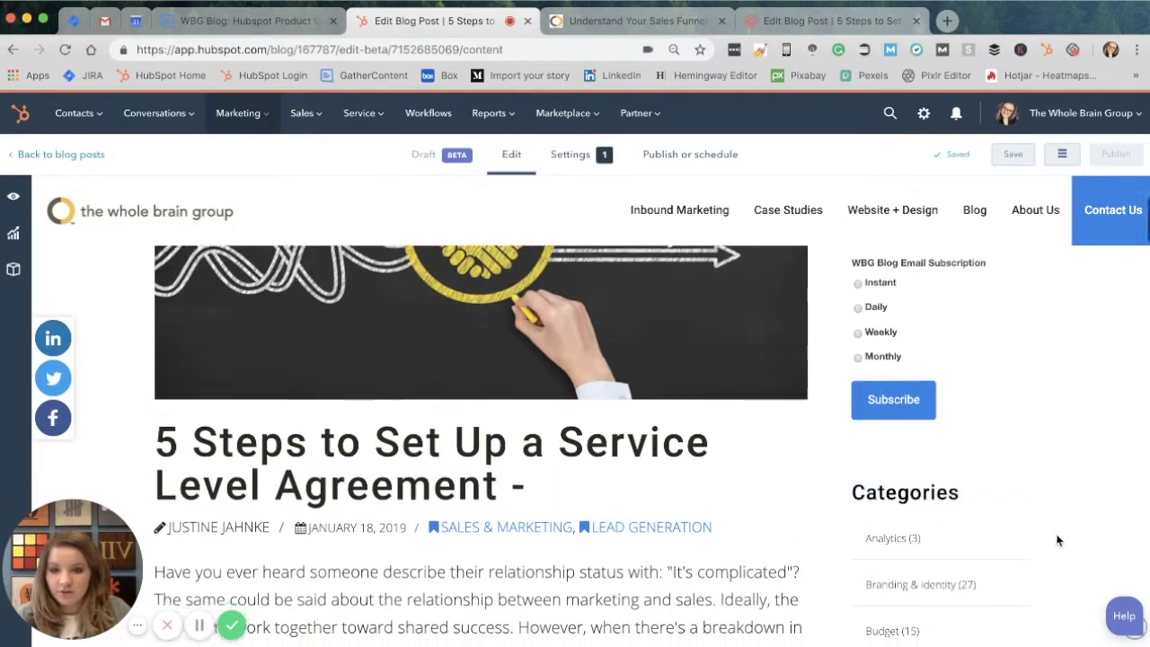
scroll(1051, 544, down, 10)
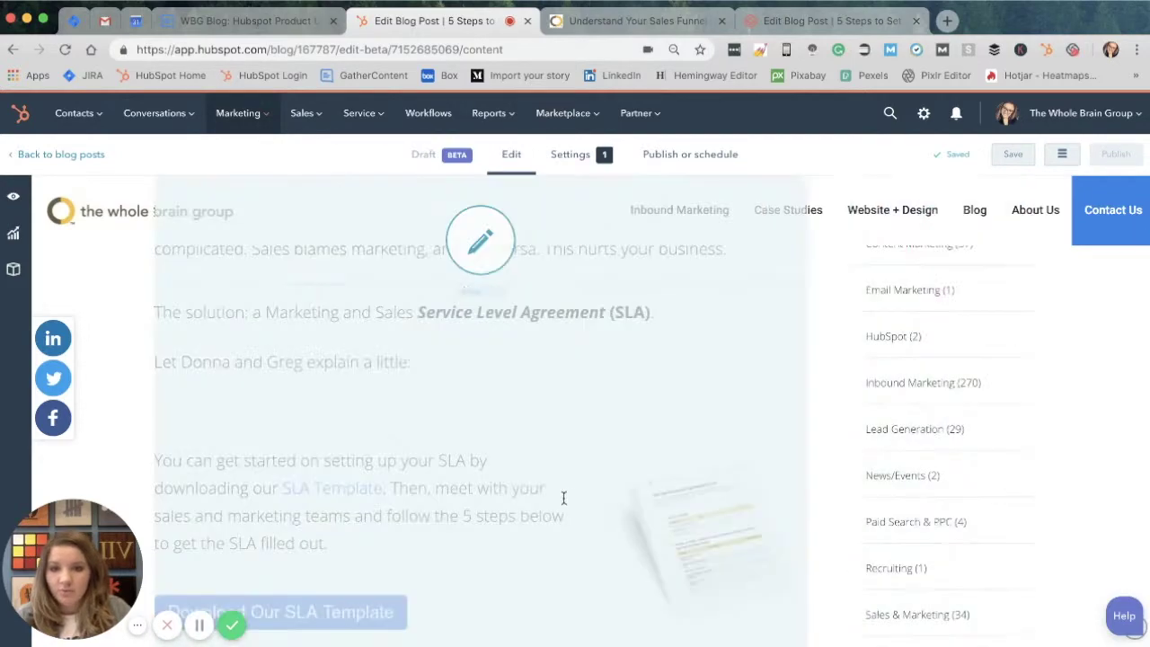
scroll(563, 495, down, 10)
scroll(573, 499, down, 3)
scroll(573, 500, up, 10)
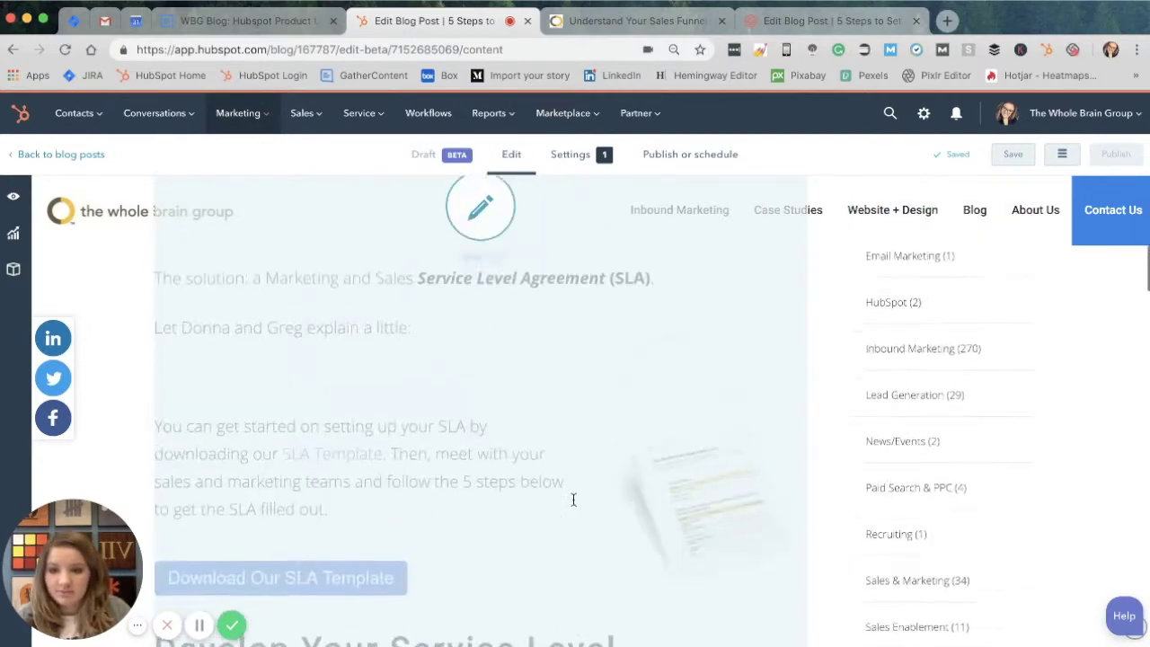
scroll(573, 500, up, 8)
scroll(574, 500, down, 8)
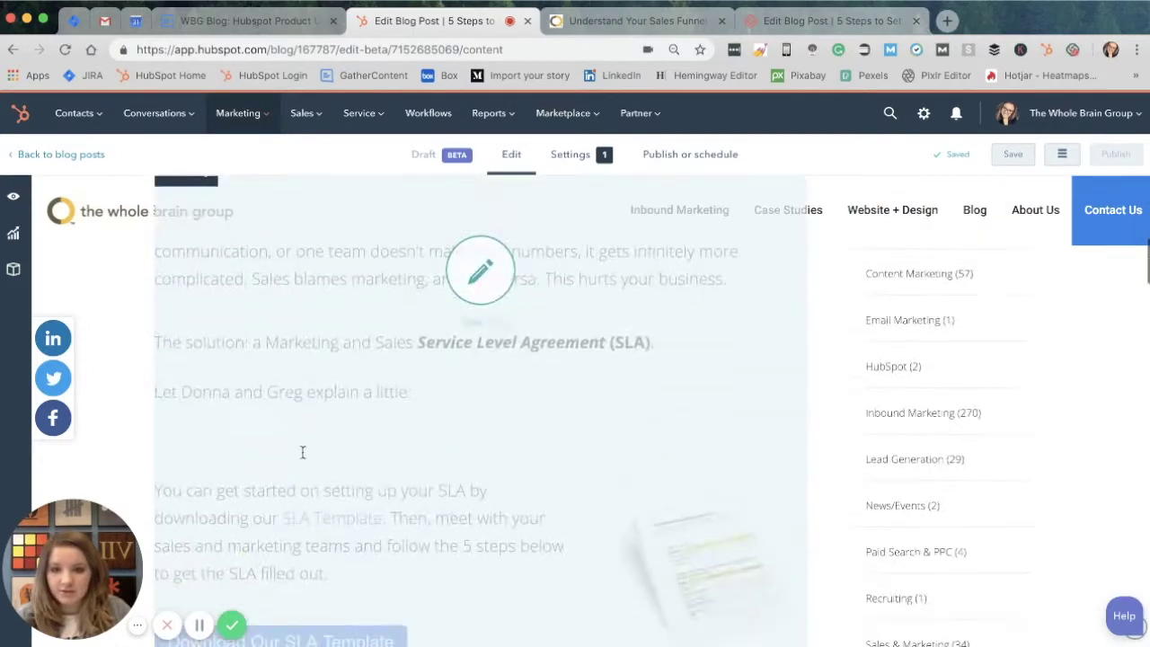
click(298, 447)
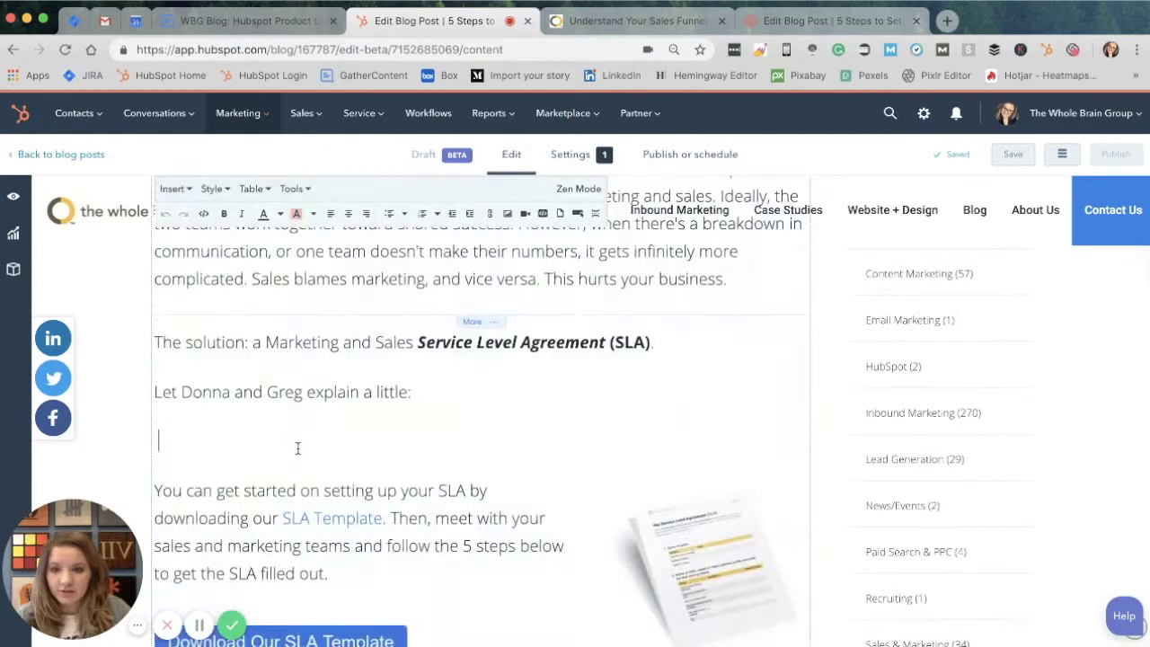
click(524, 220)
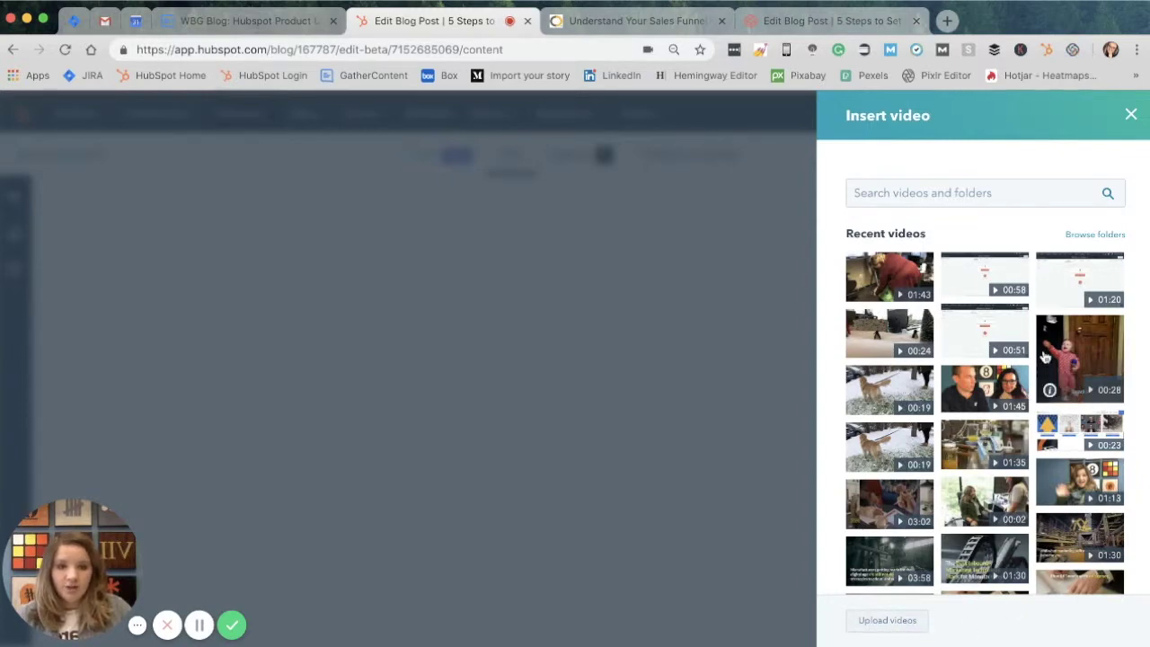
click(992, 388)
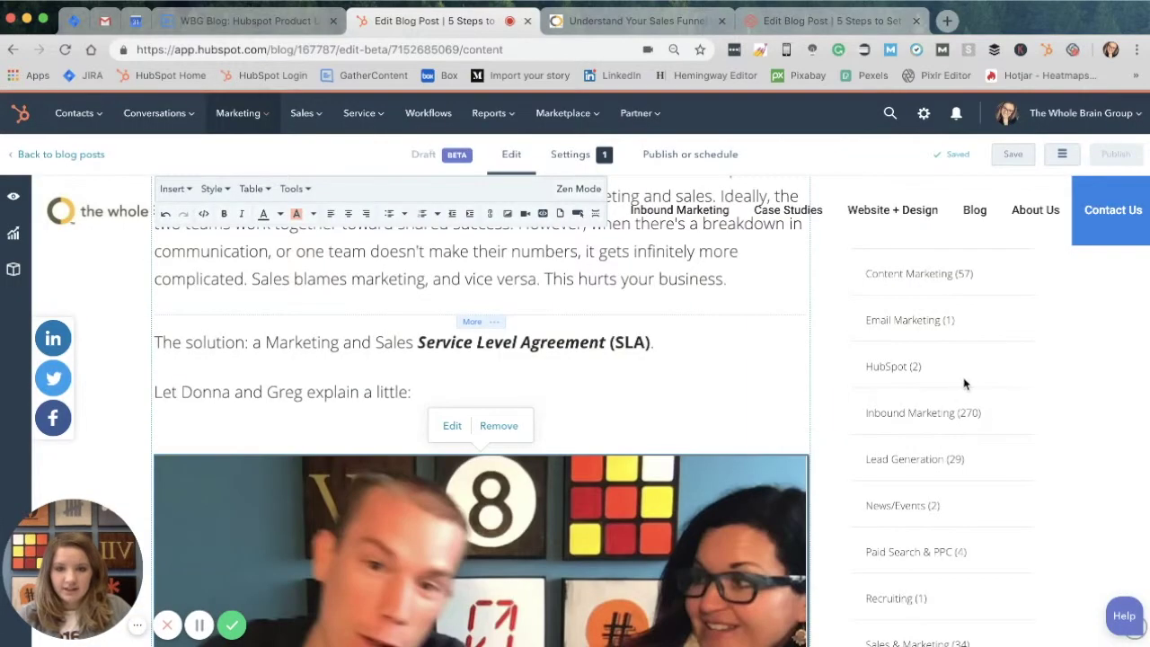
Play the inserted video briefly within the blog post and open its video options.
scroll(698, 400, down, 2)
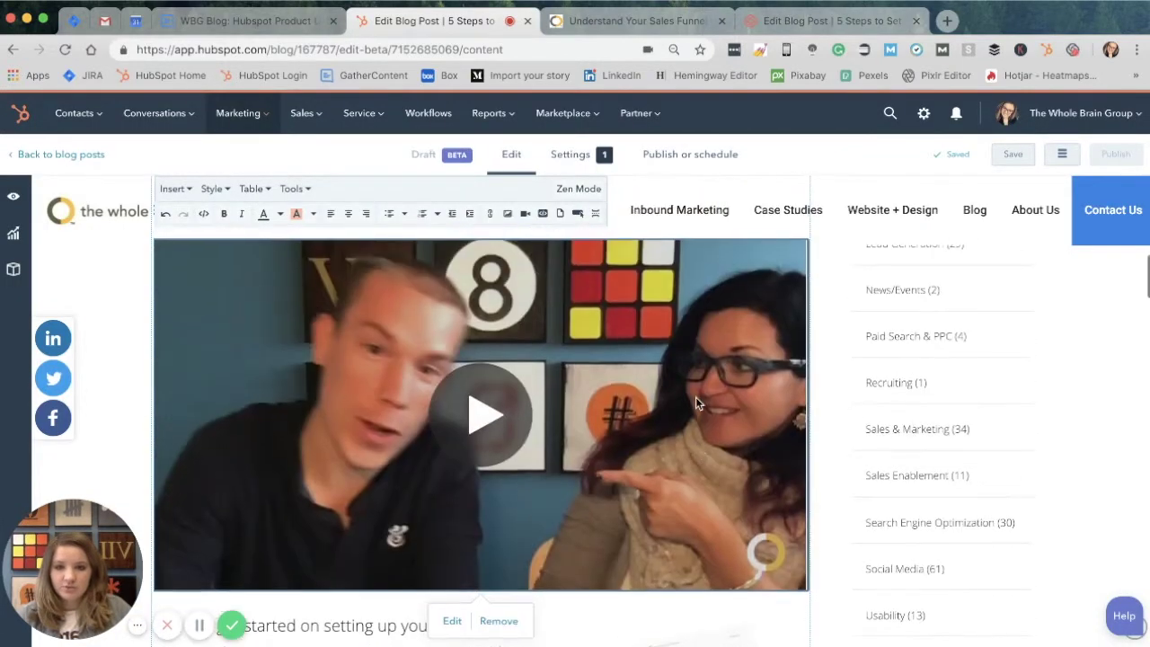
click(505, 415)
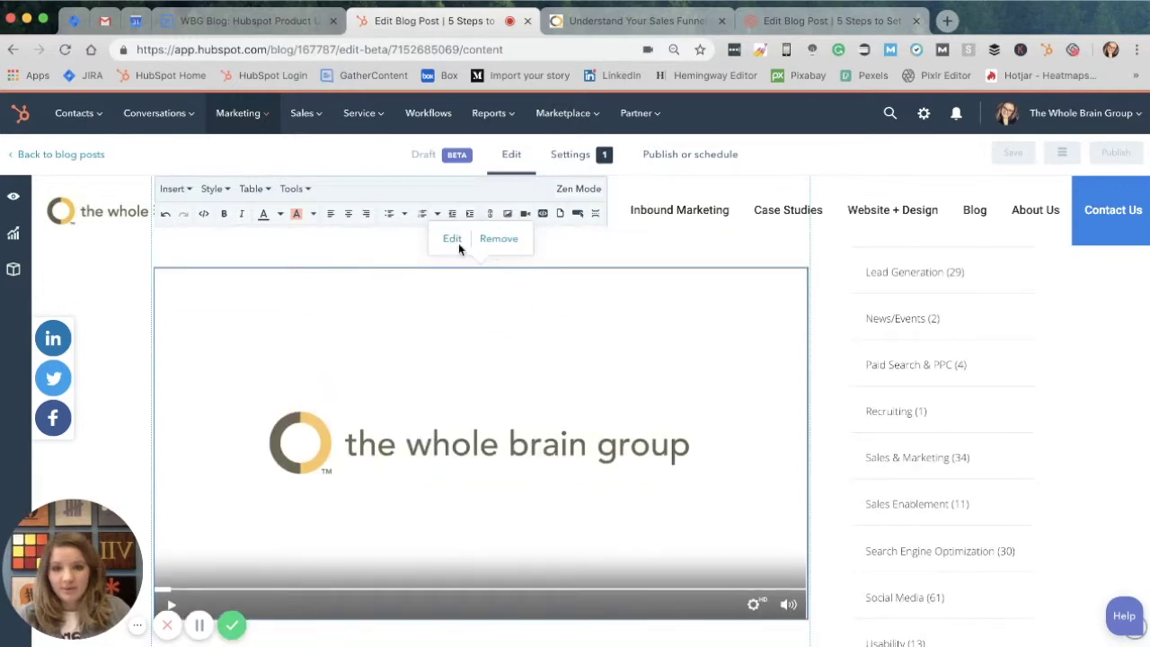
click(452, 241)
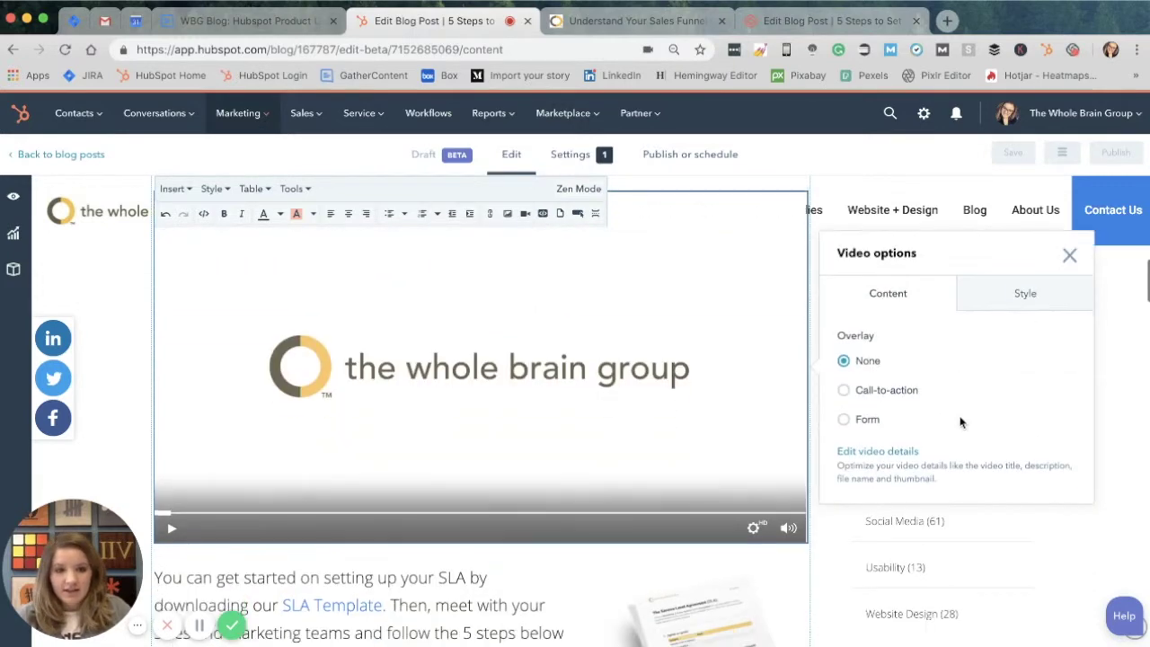
Compare the video's Call-to-action and Form overlay choices, finishing with Call-to-action selected.
click(885, 392)
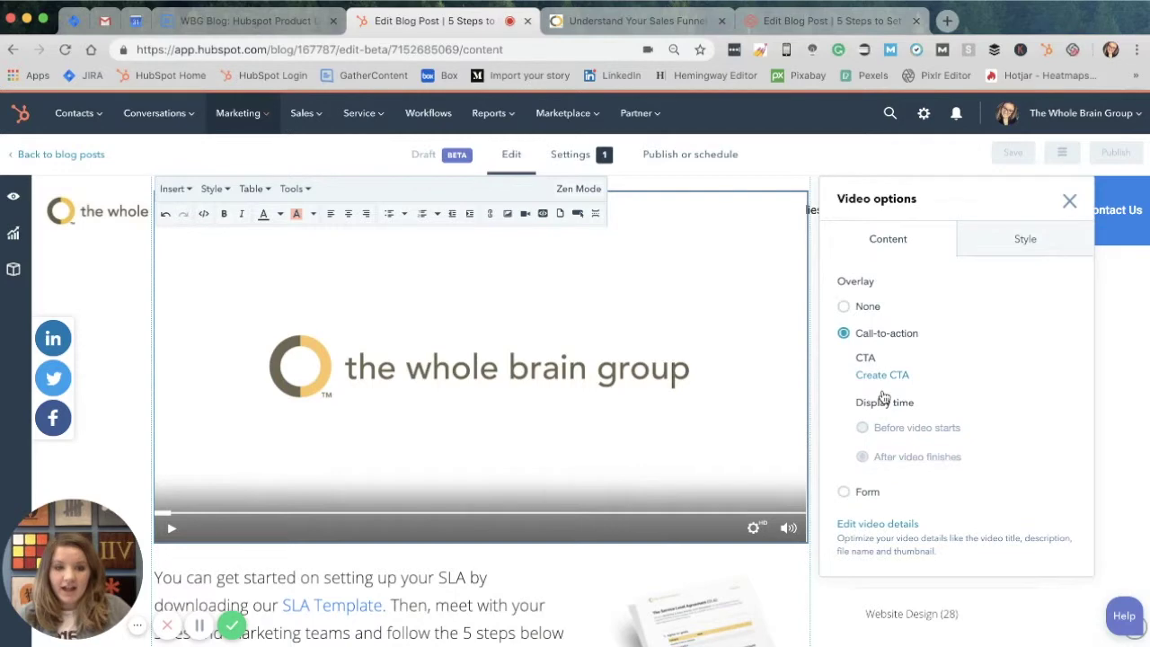
click(866, 489)
click(882, 338)
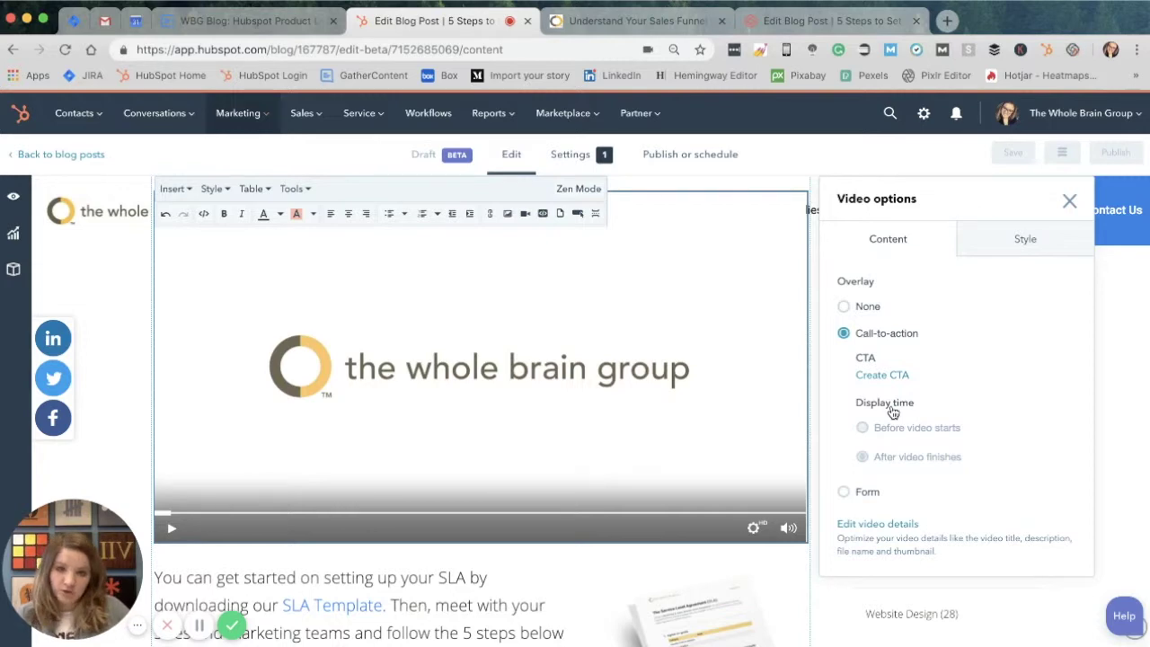
click(861, 493)
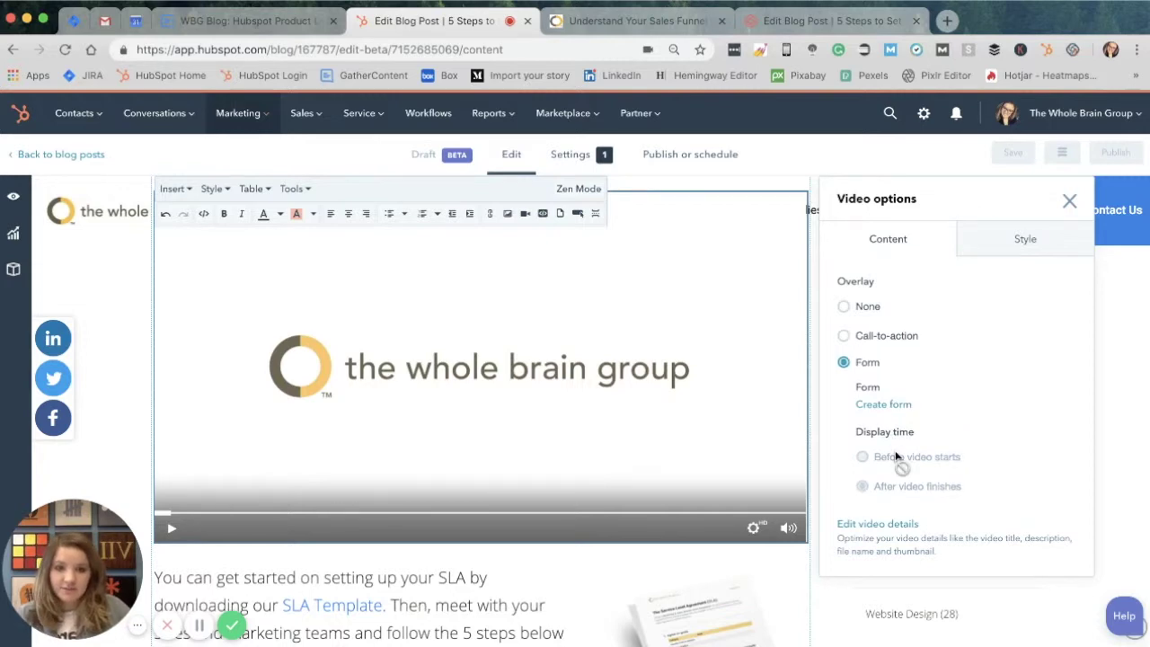
click(861, 334)
Insert the SLA Template (SLA Video) CTA as the video's call-to-action overlay.
scroll(628, 398, down, 2)
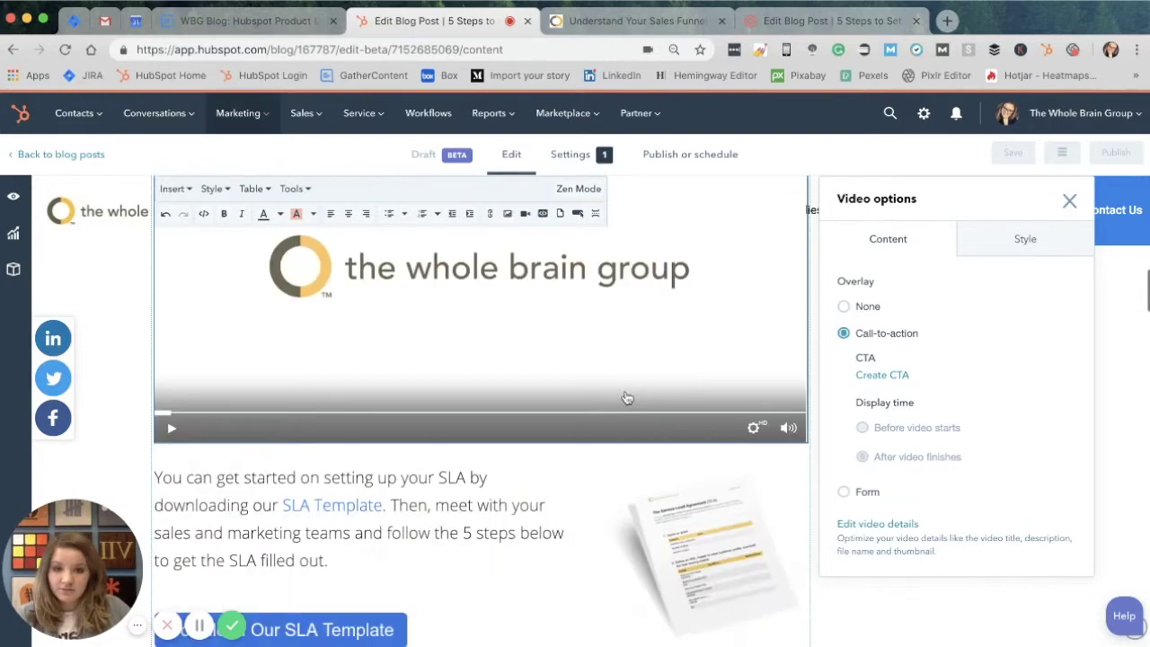
scroll(628, 399, down, 2)
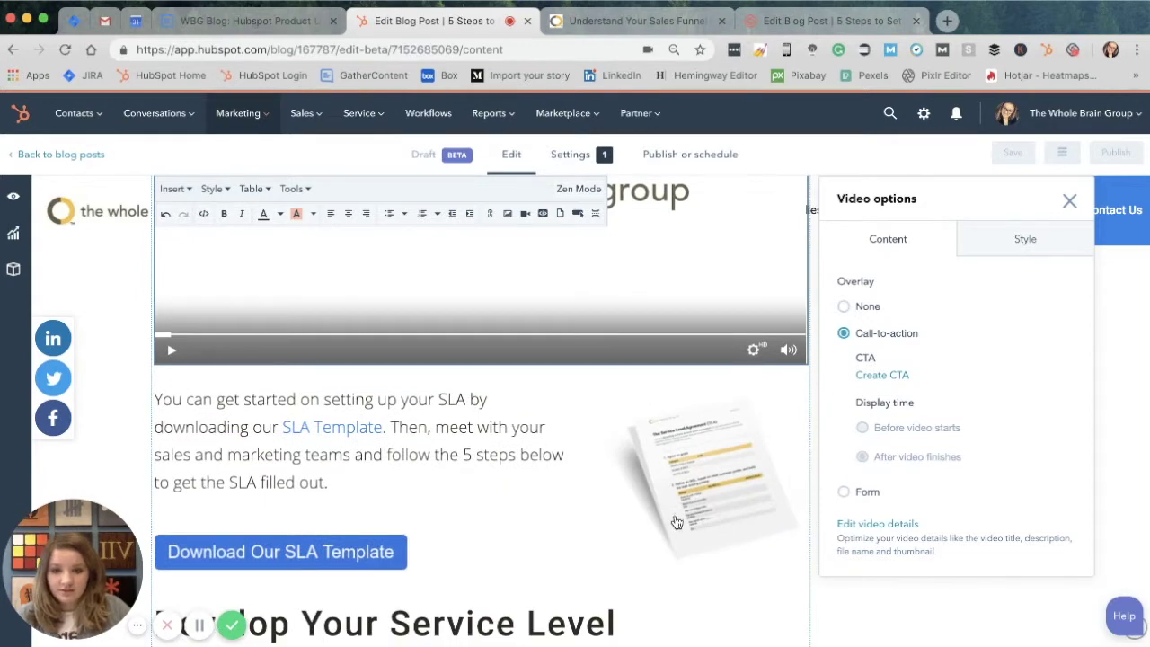
scroll(647, 494, up, 5)
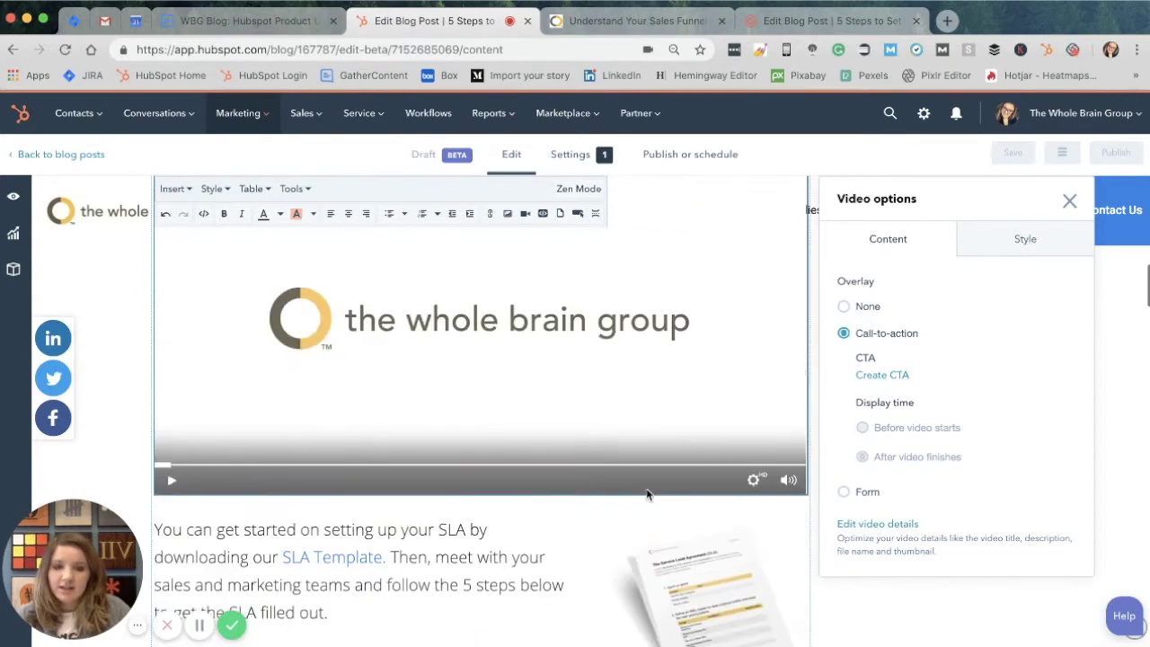
scroll(647, 494, down, 1)
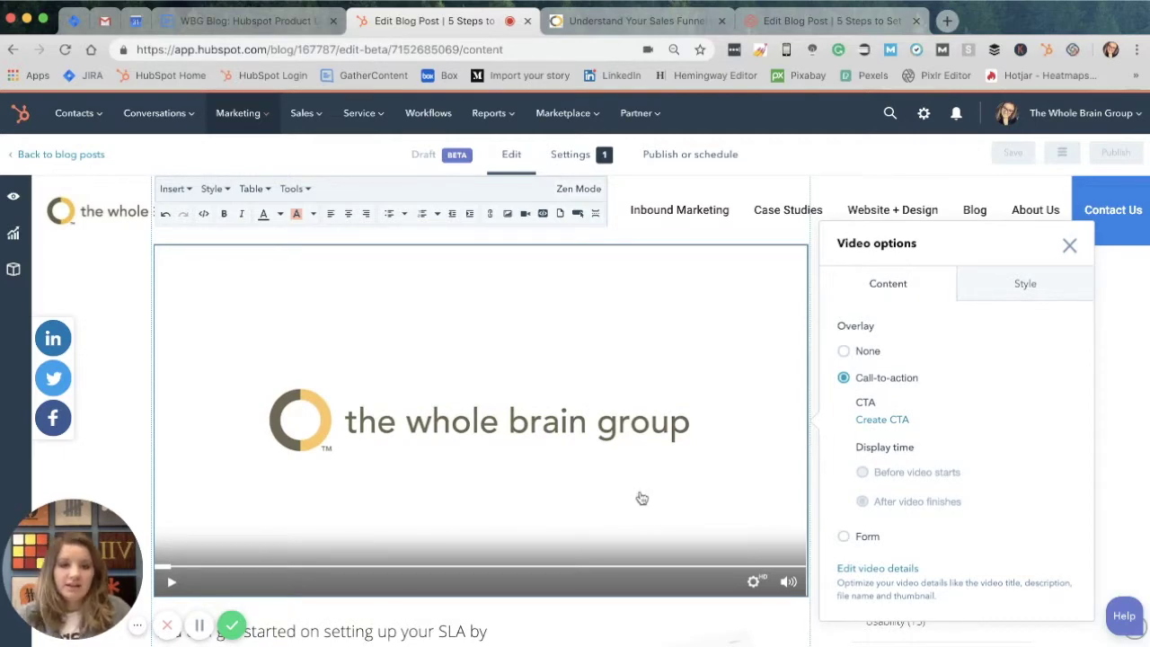
click(896, 421)
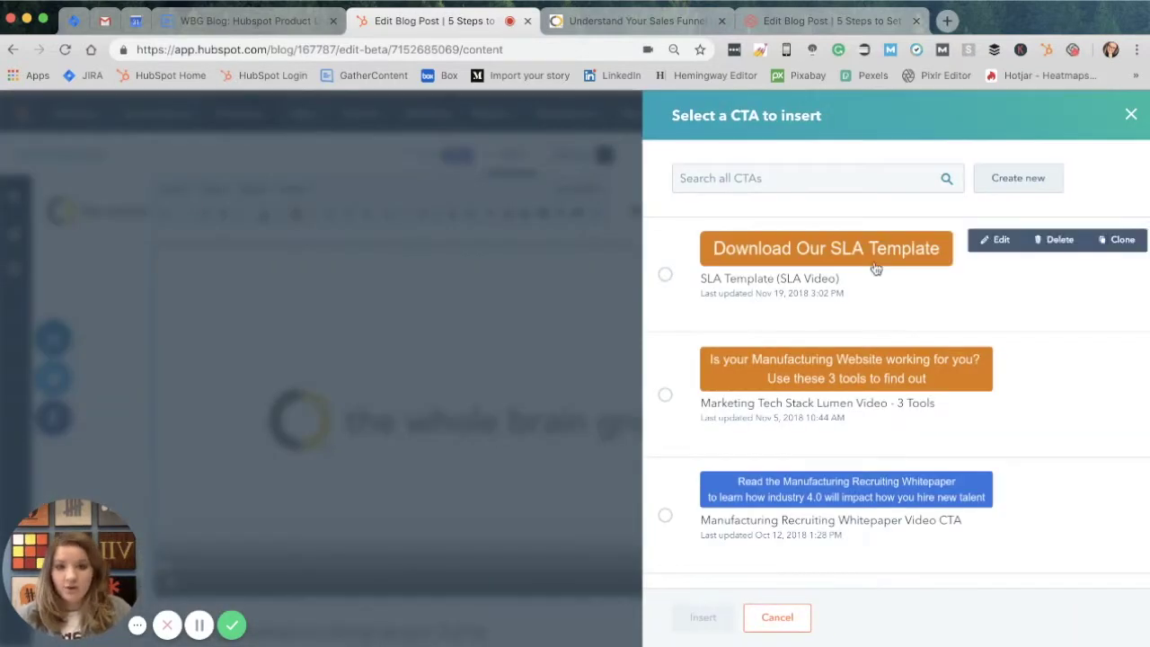
click(925, 292)
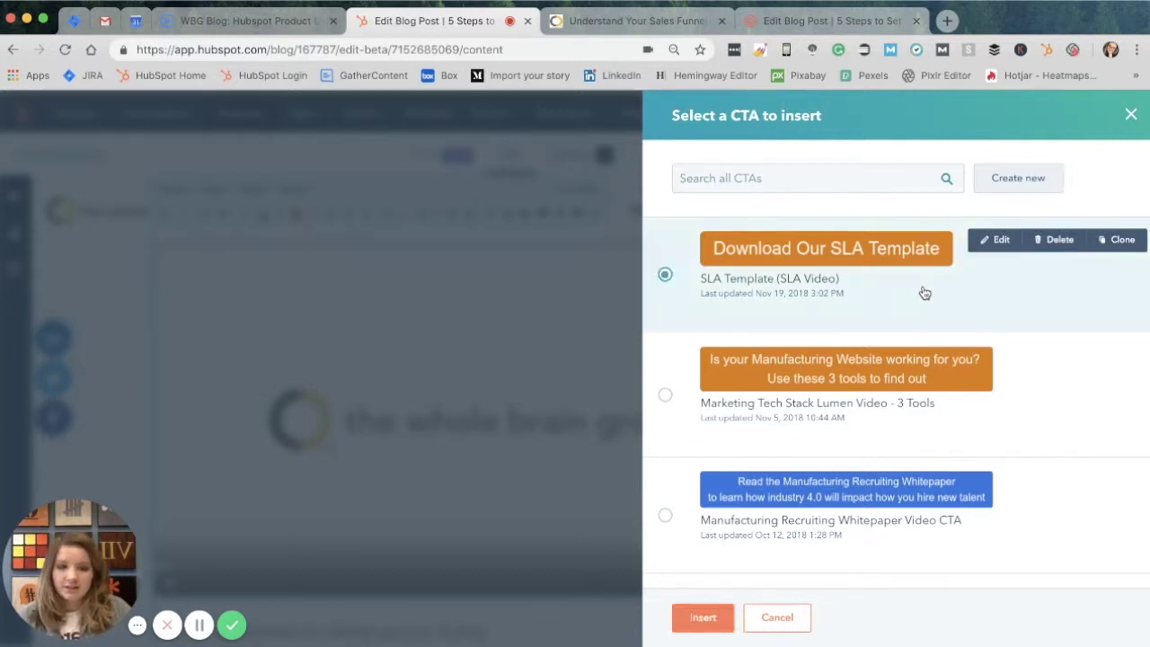
scroll(865, 533, down, 2)
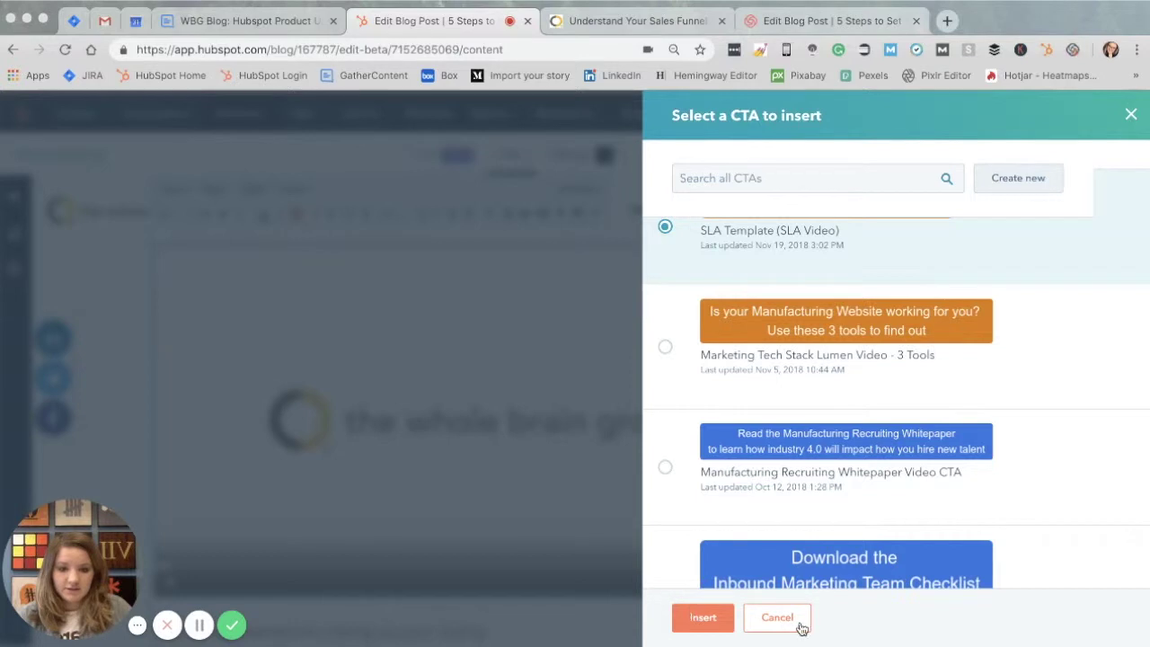
click(704, 617)
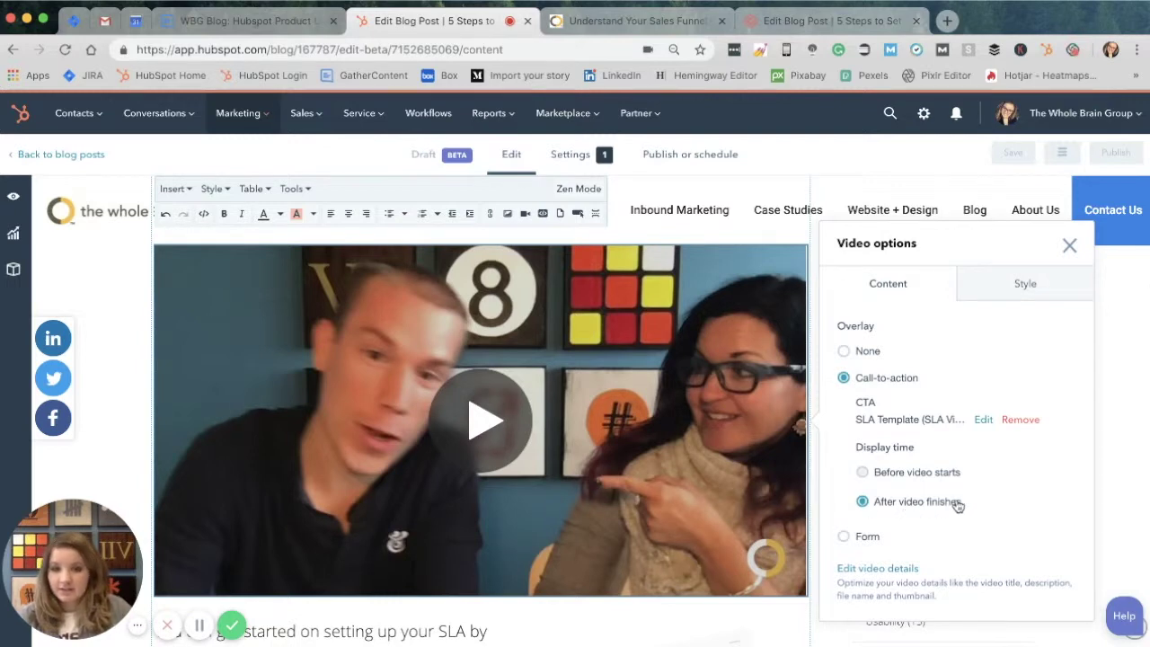
Preview the video's call-to-action by playing the video, jumping near its end and skipping past the overlay.
click(485, 430)
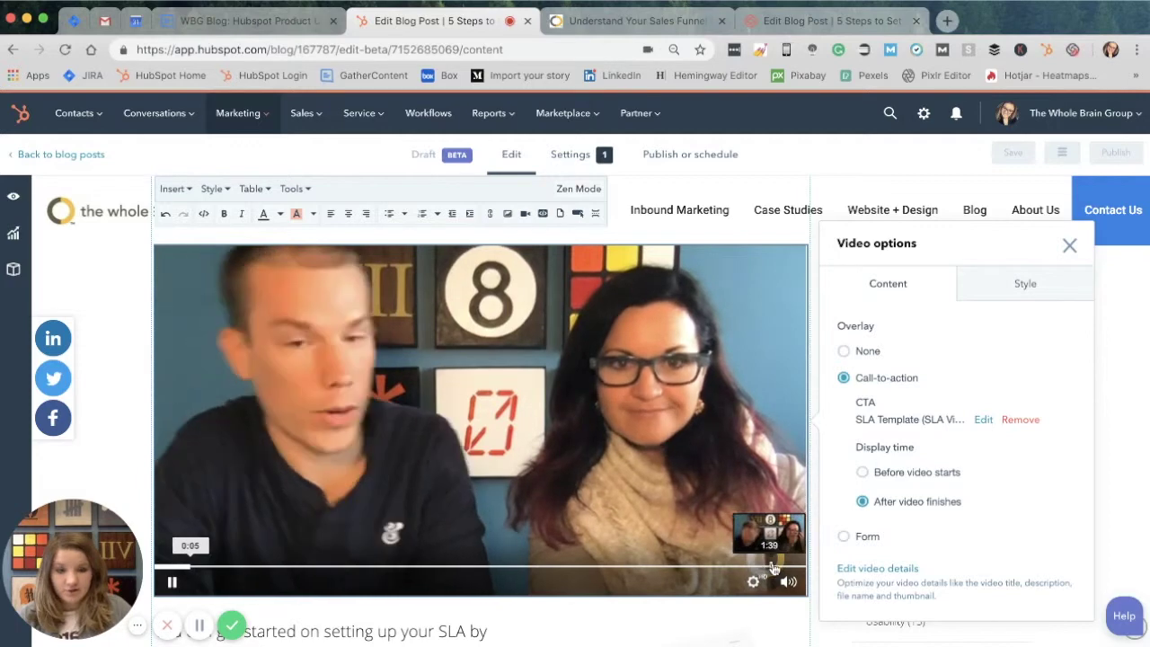
click(781, 567)
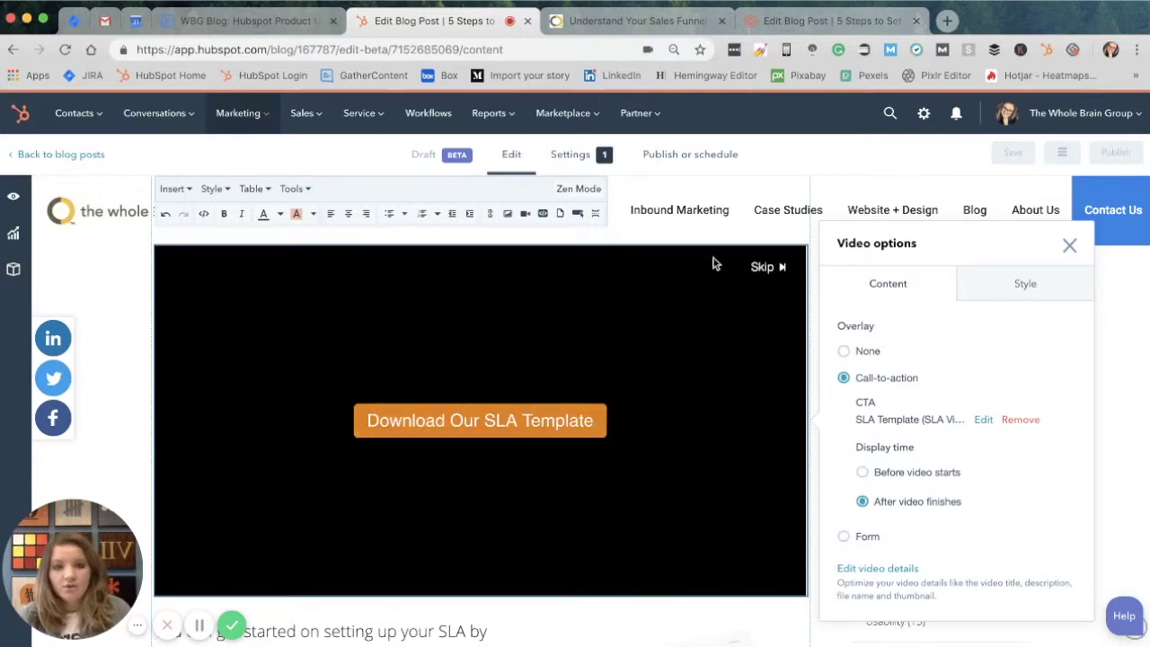
click(776, 267)
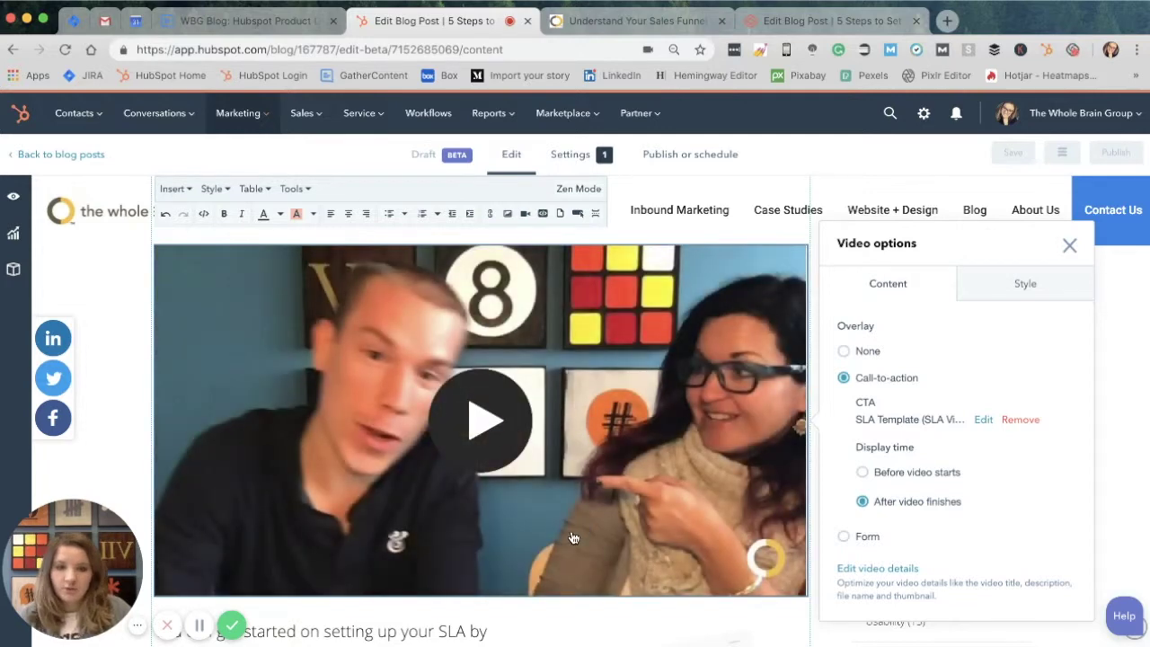
Change the video overlay to a form using Video Torm Test, displayed before the video starts.
scroll(863, 503, down, 1)
click(866, 497)
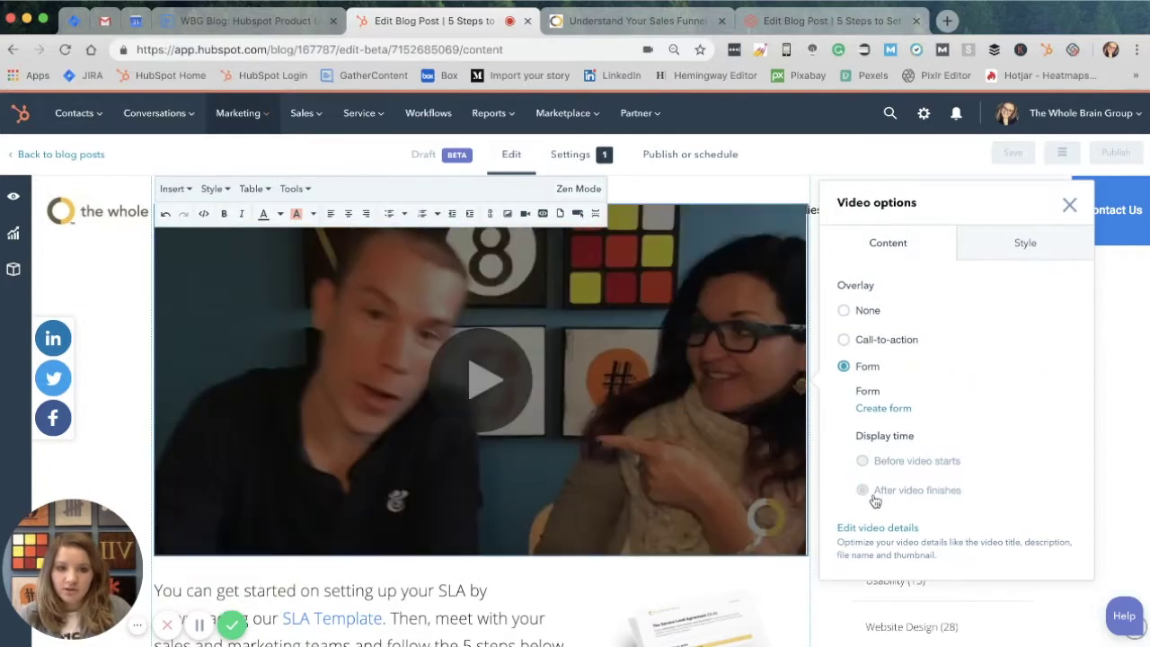
click(888, 410)
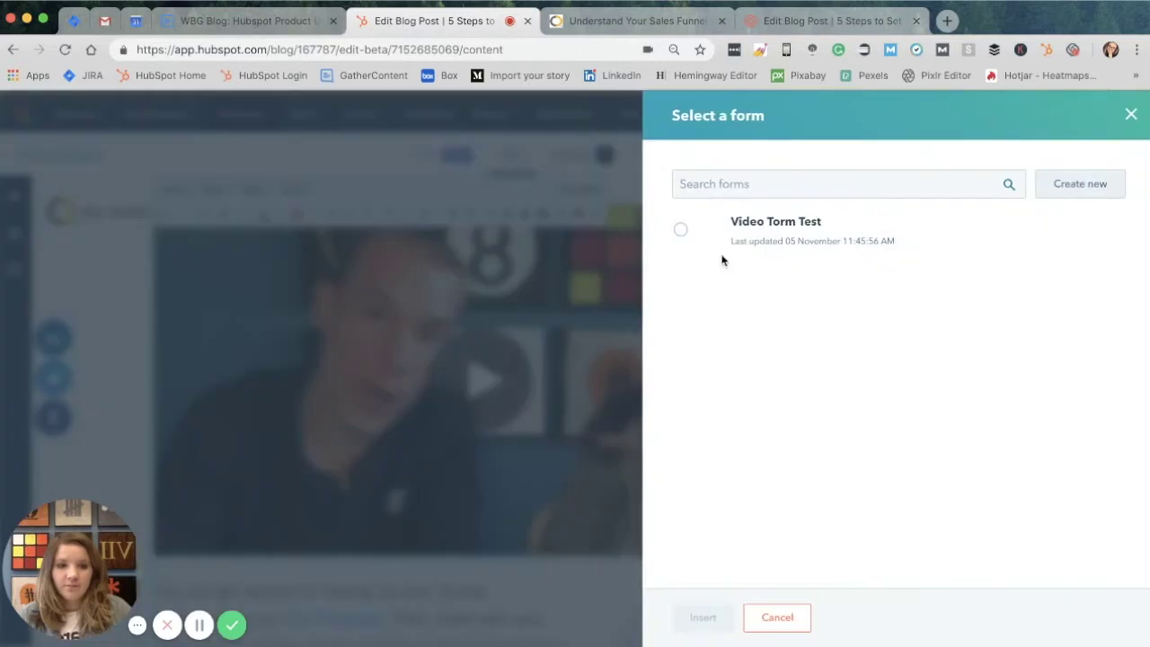
click(683, 236)
click(712, 618)
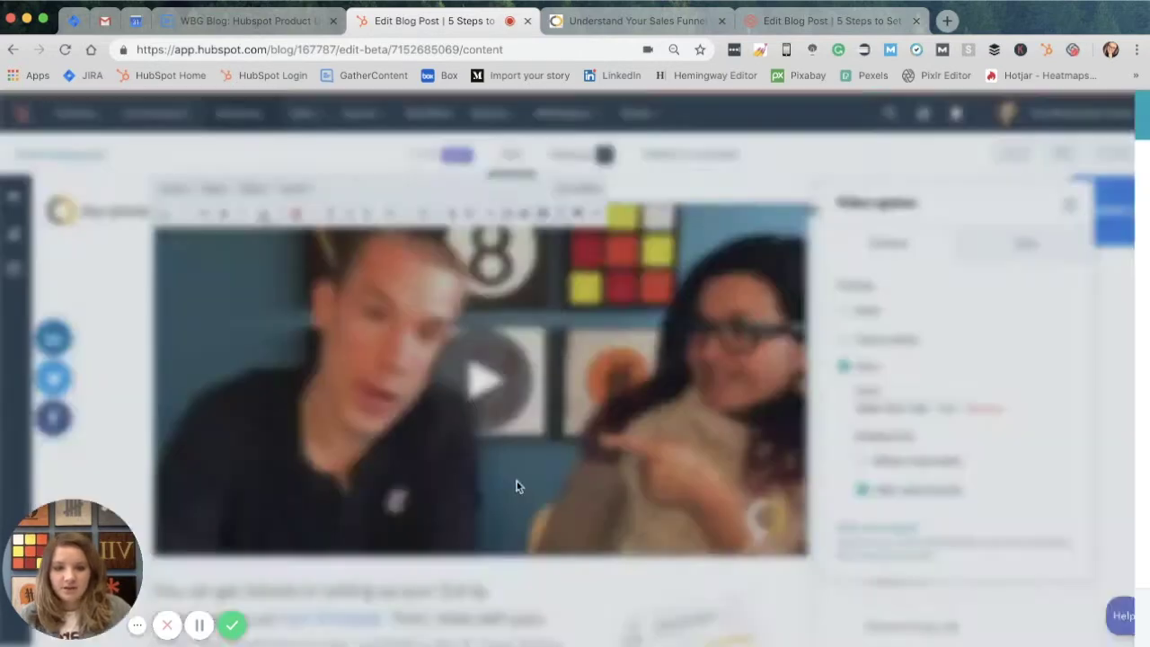
click(862, 461)
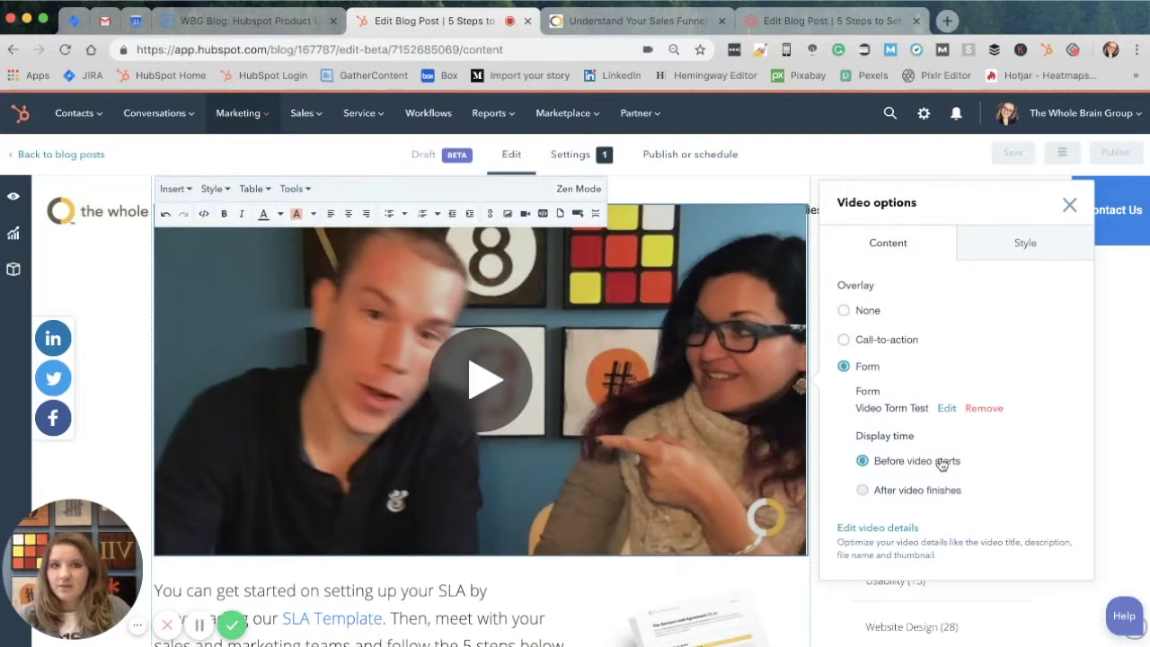
Preview the form overlay by starting the video, trying the name and email fields, and skipping the form.
scroll(600, 427, up, 1)
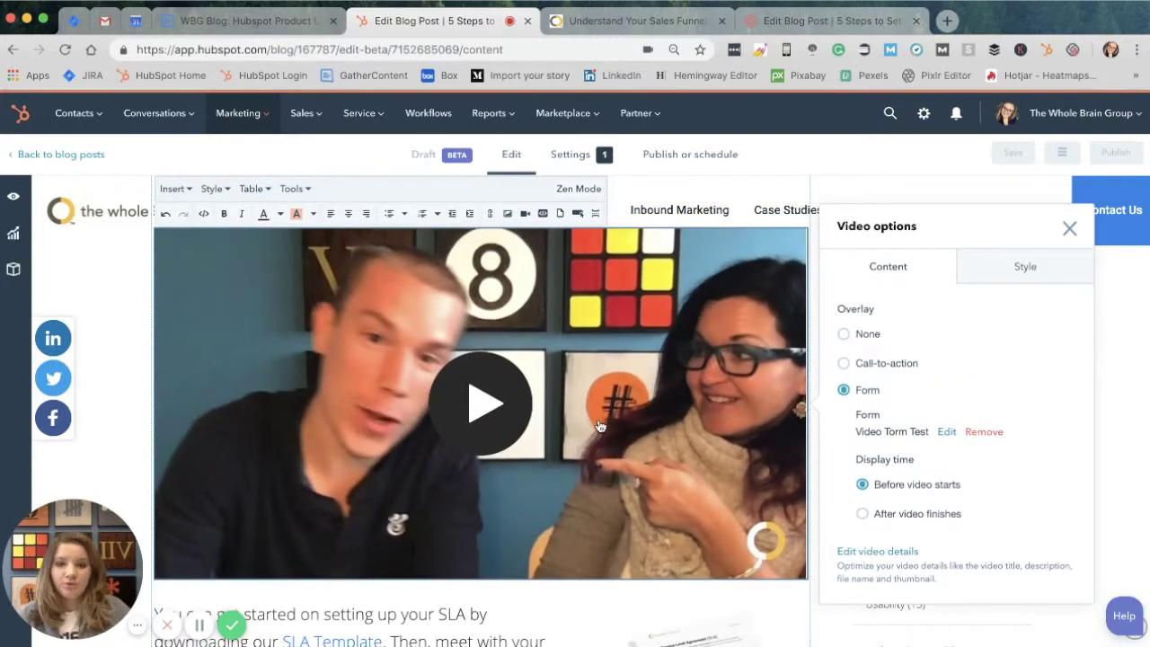
click(493, 413)
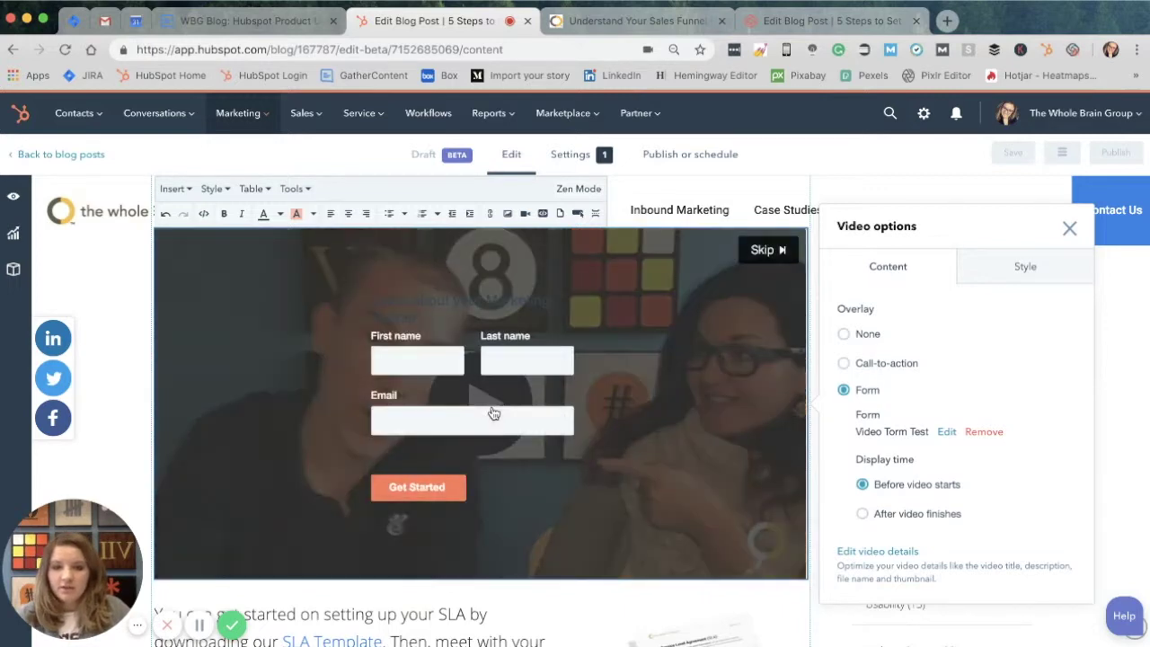
click(565, 357)
click(446, 427)
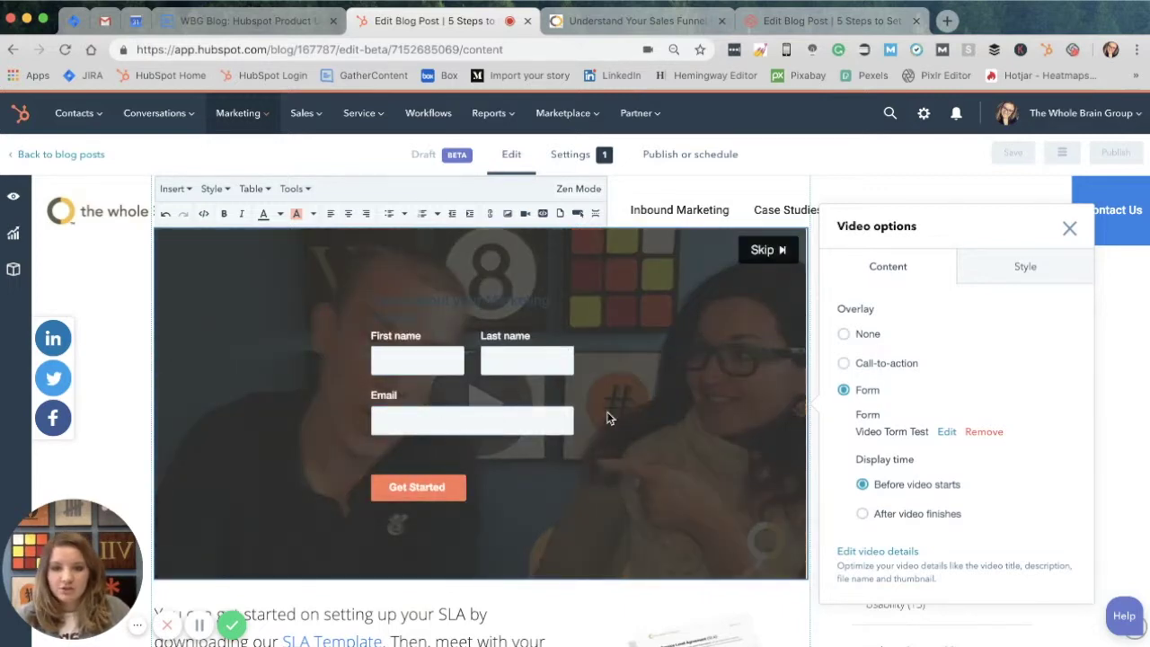
click(763, 262)
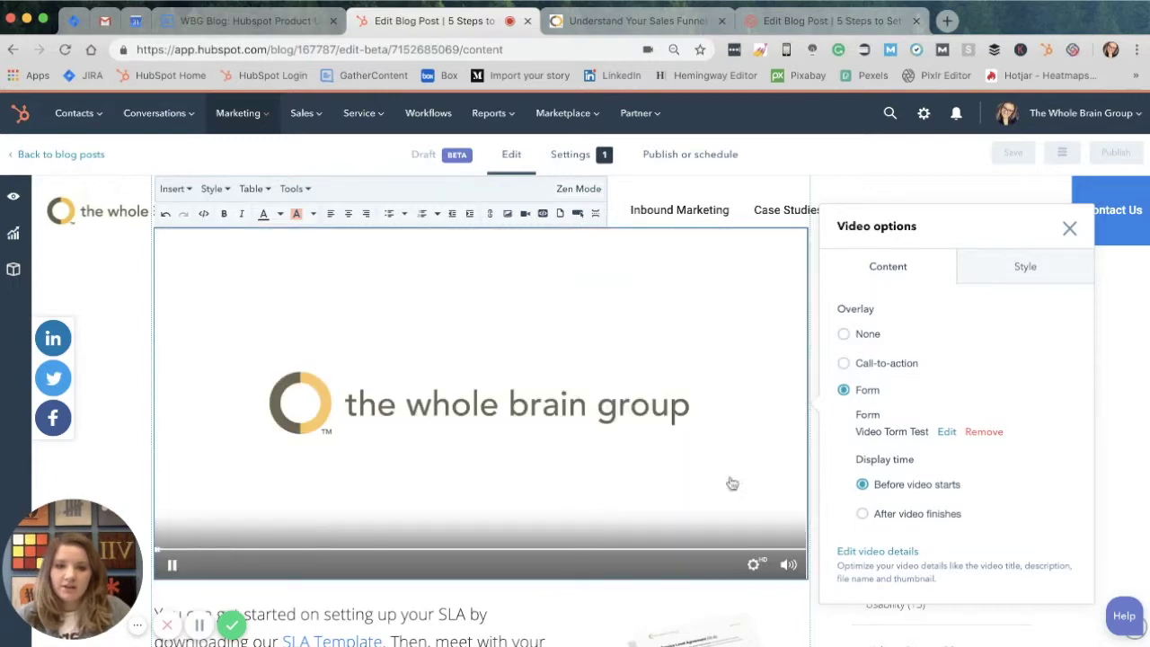
mouse_move(173, 570)
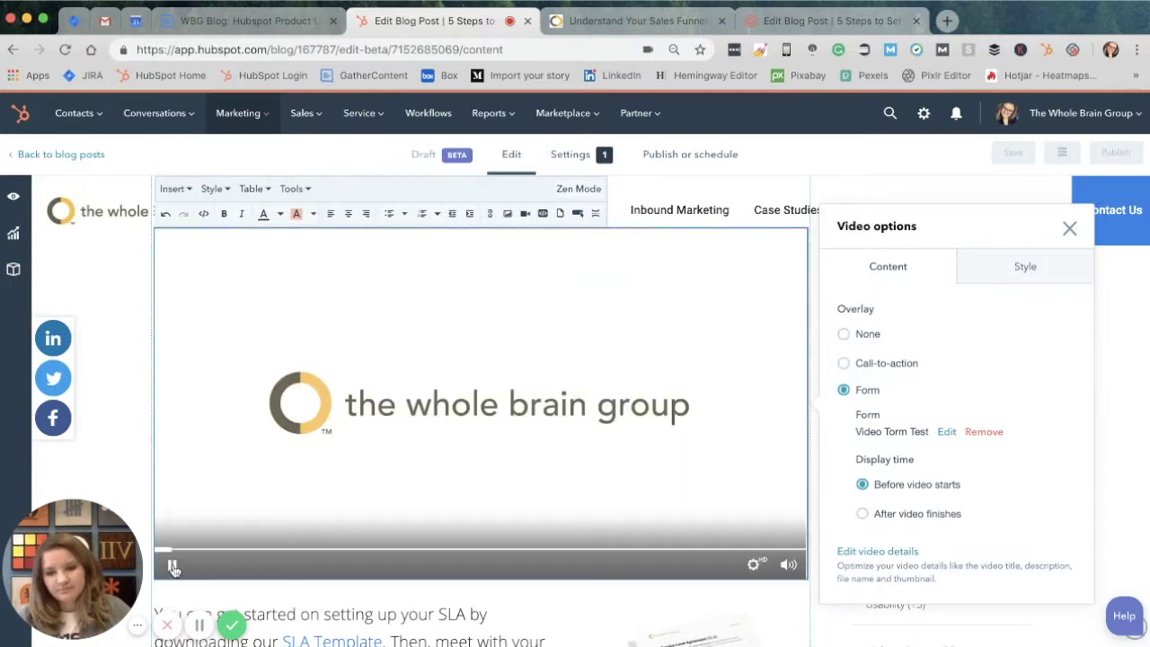
Open the video's details and examine the thumbnail, file name, title, description and meta tag fields.
scroll(981, 533, down, 1)
click(899, 529)
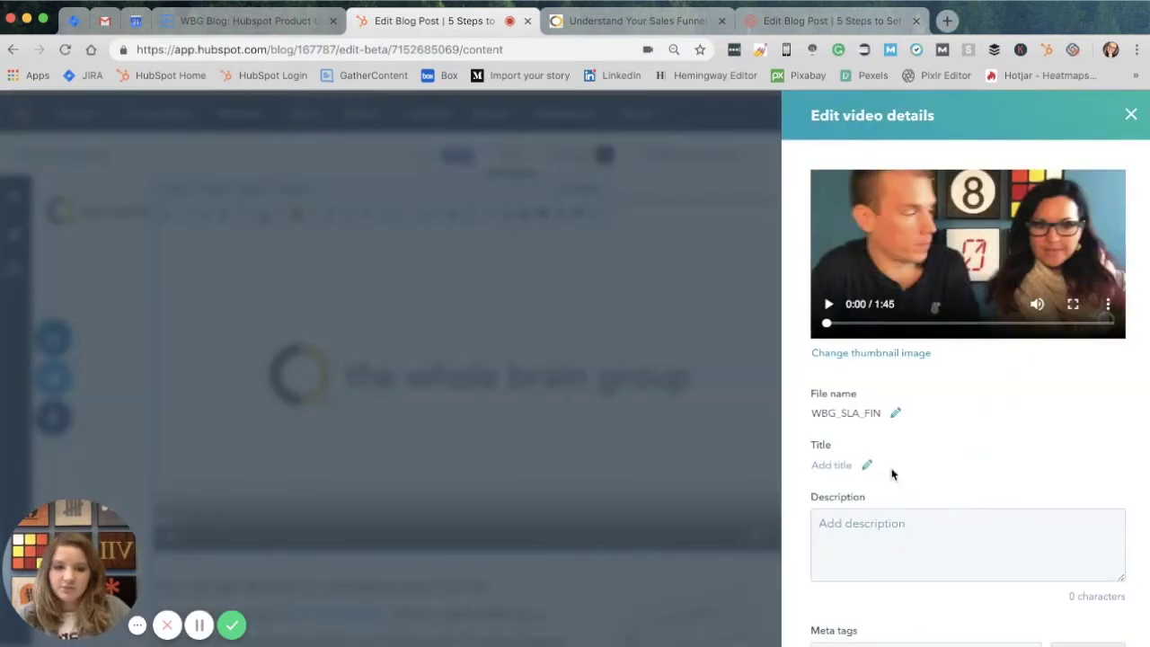
scroll(892, 470, down, 2)
scroll(897, 329, up, 2)
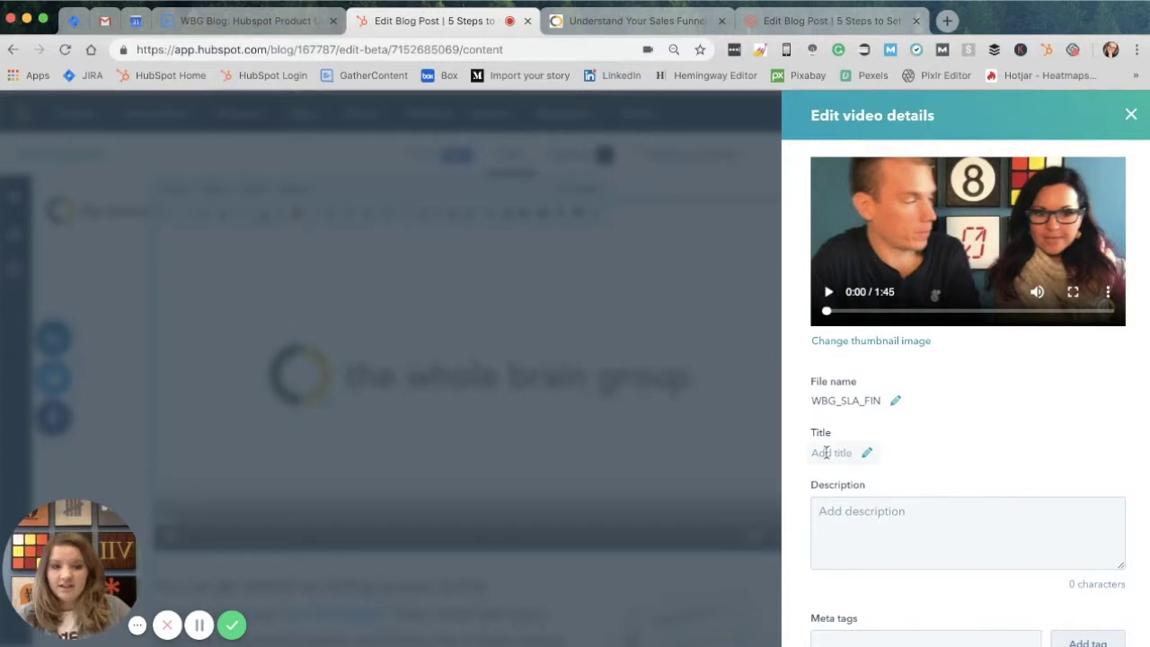
Examine the video's description and meta tags fields, close the video details, and return to the beginning of the blog post.
scroll(882, 521, down, 2)
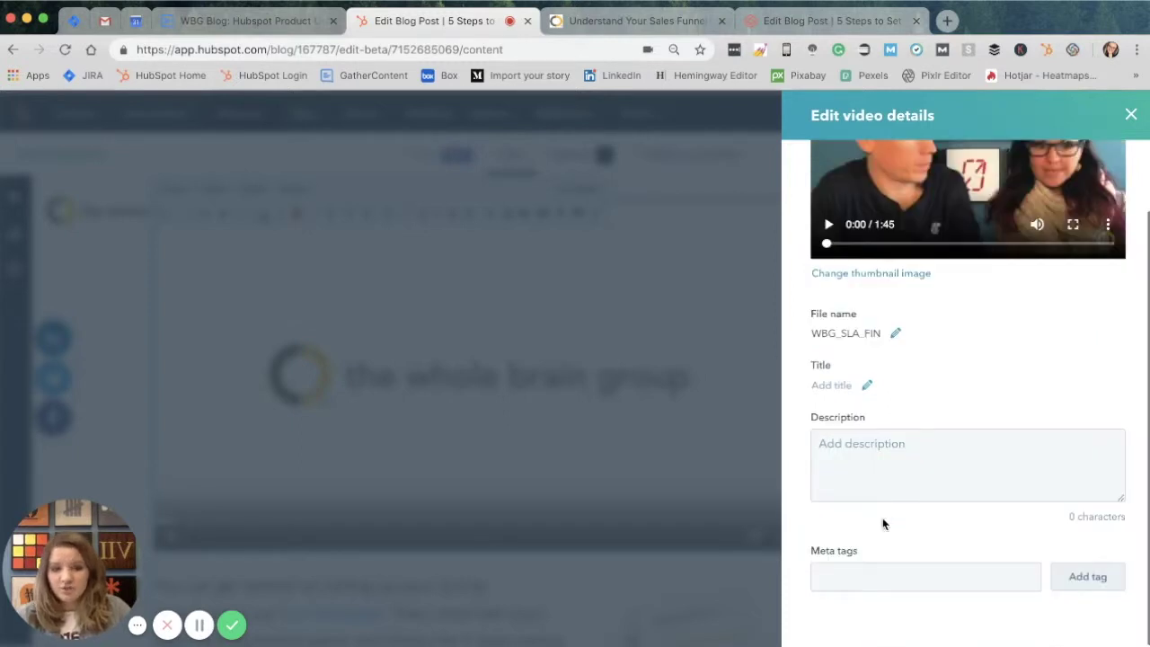
click(912, 580)
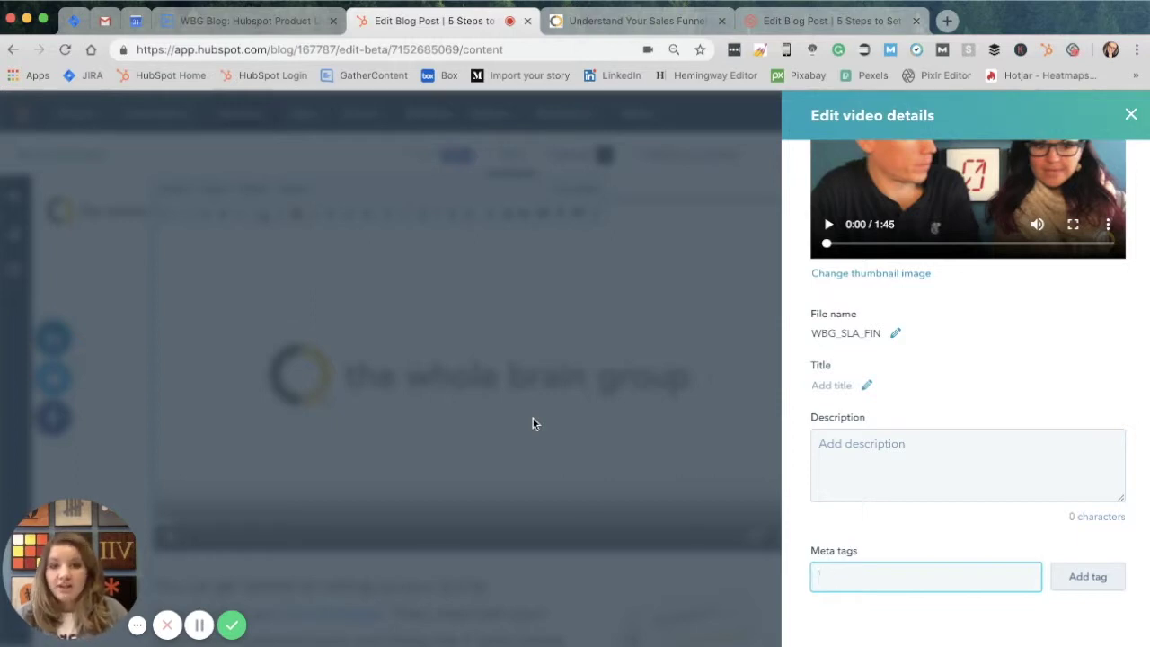
click(1131, 114)
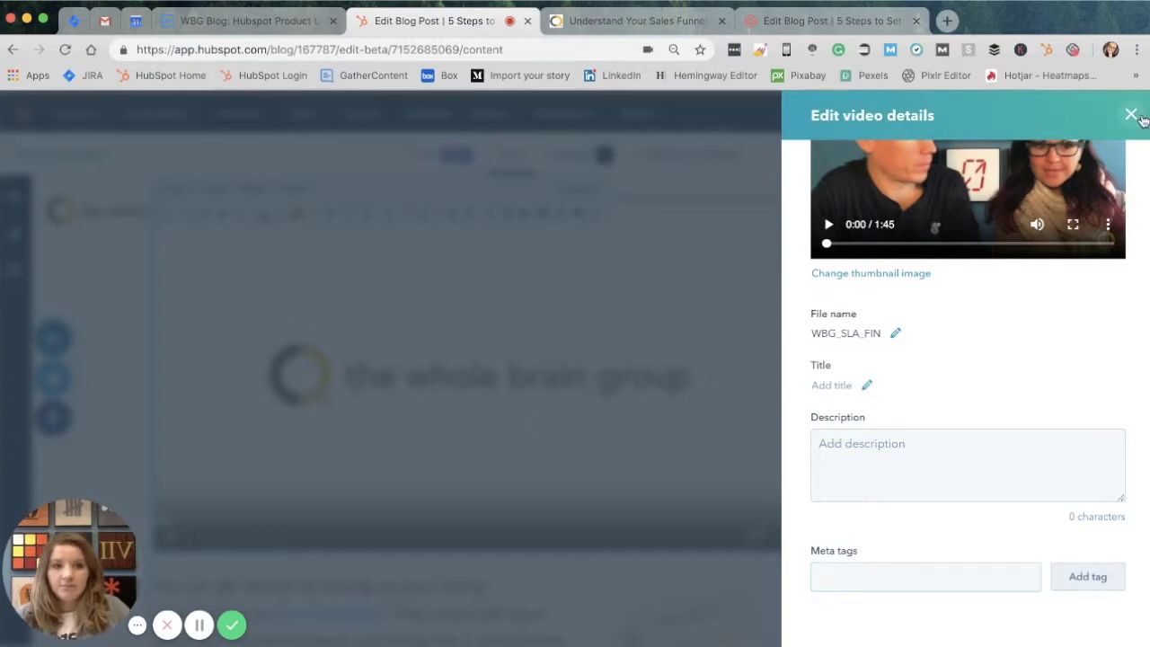
scroll(486, 348, up, 3)
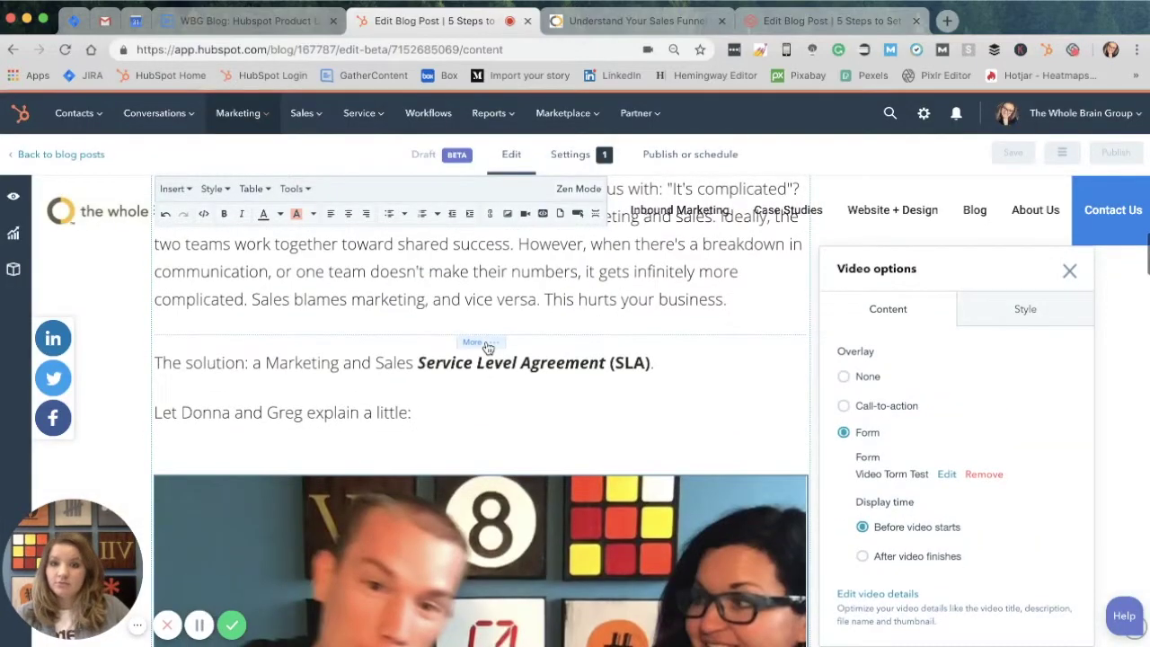
scroll(487, 348, up, 10)
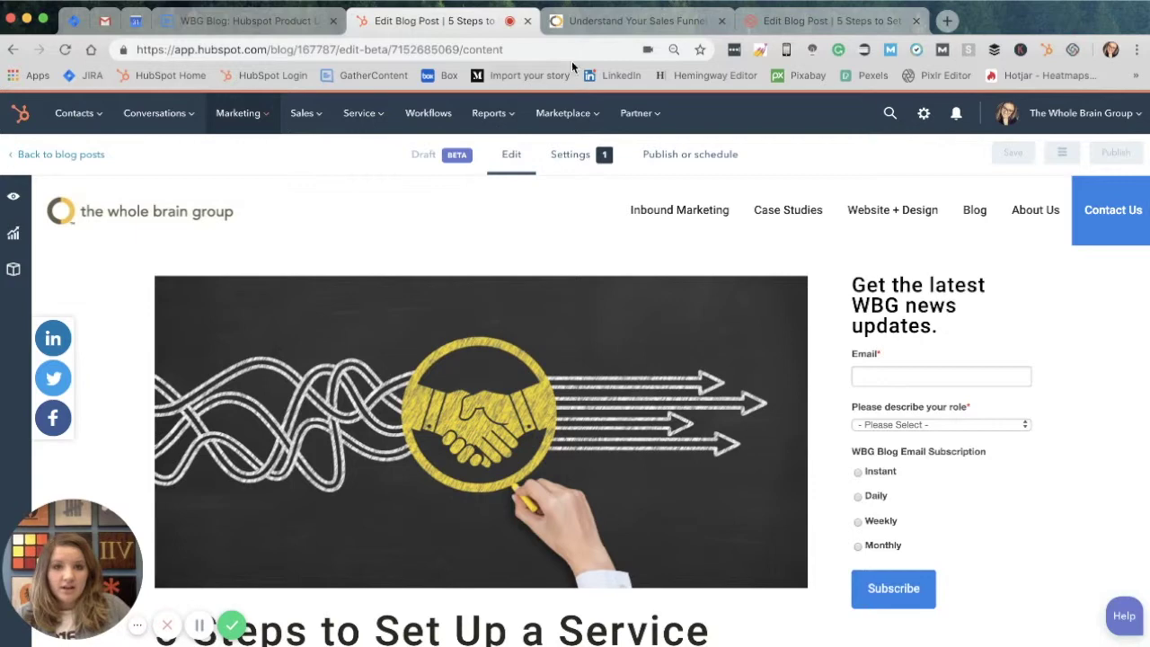
Preview the live "Where to Start Your Marketing Strategy" landing page by playing and pausing its video and examining the form below it.
click(620, 22)
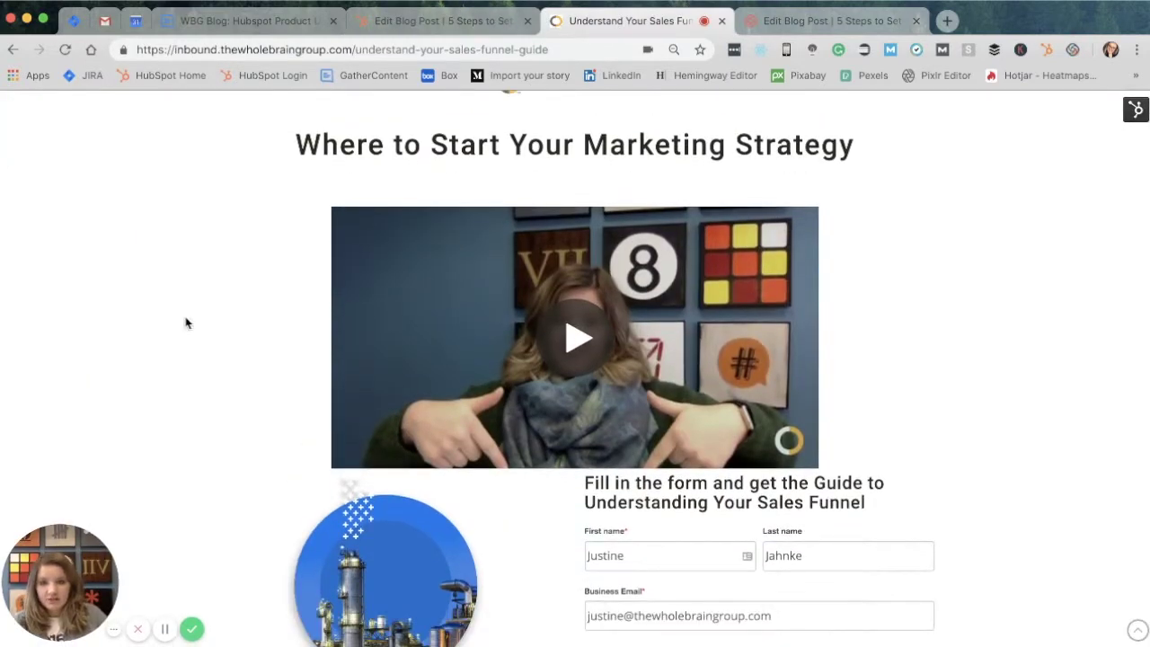
scroll(213, 401, down, 3)
scroll(213, 401, up, 3)
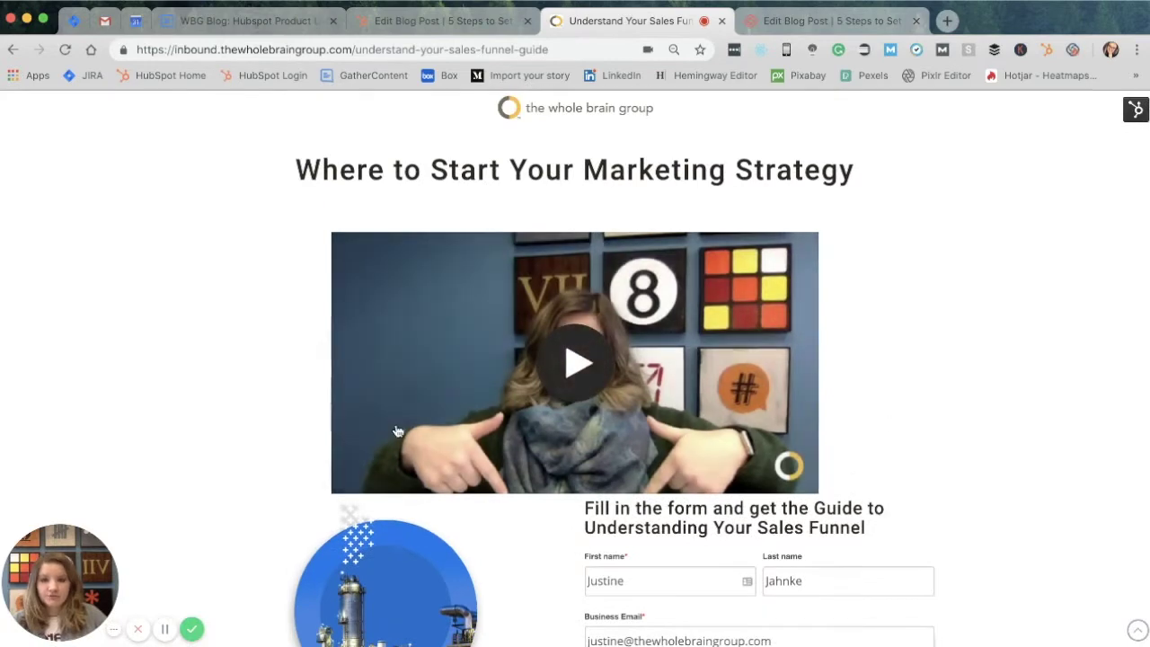
click(567, 385)
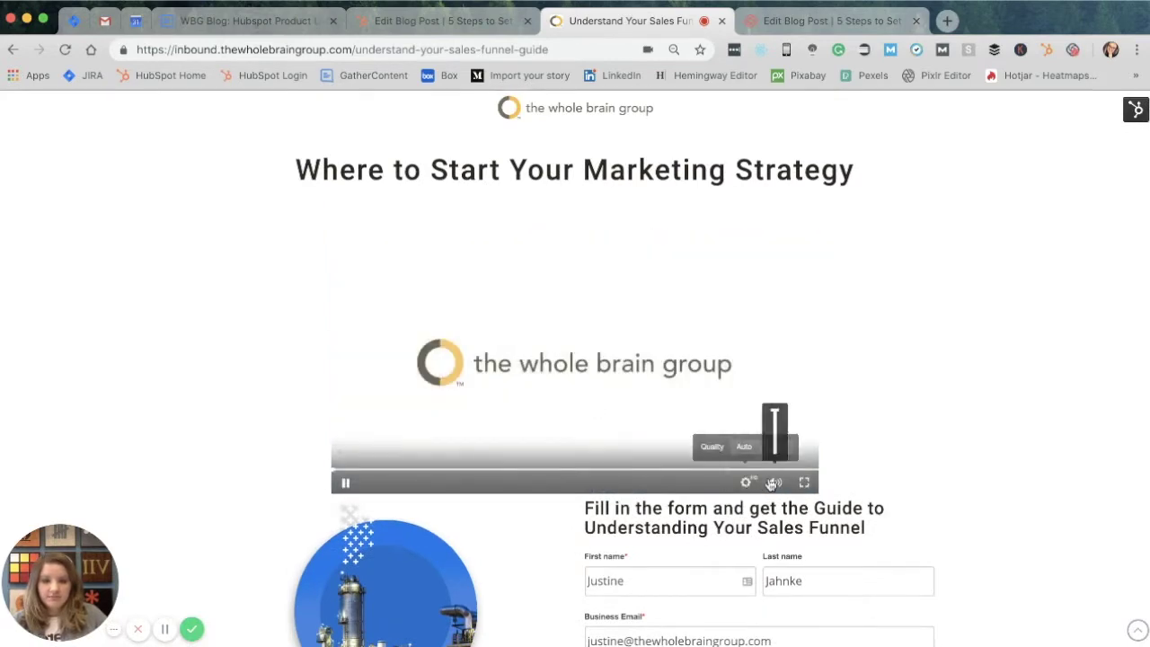
scroll(992, 425, down, 1)
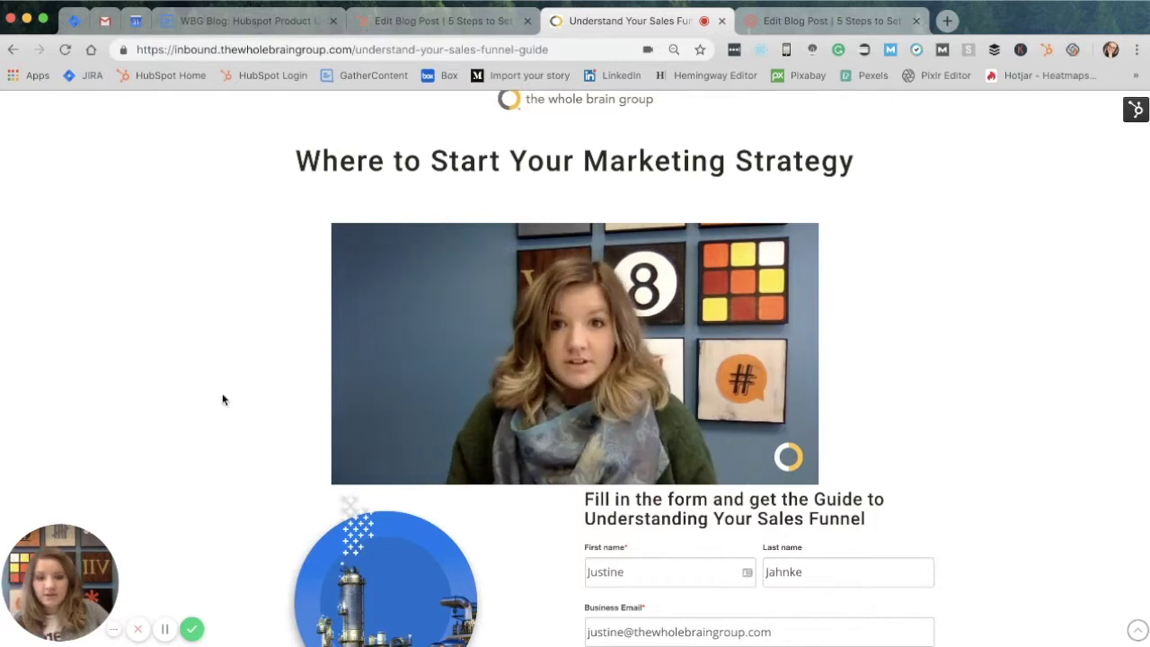
scroll(952, 503, down, 3)
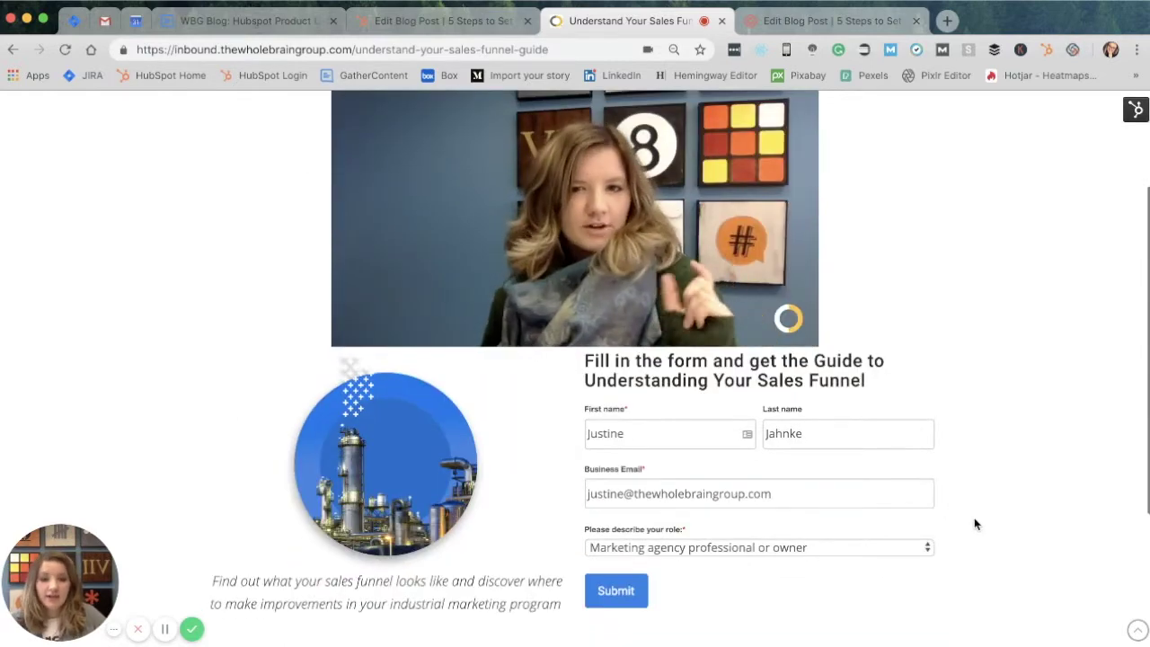
scroll(974, 530, up, 3)
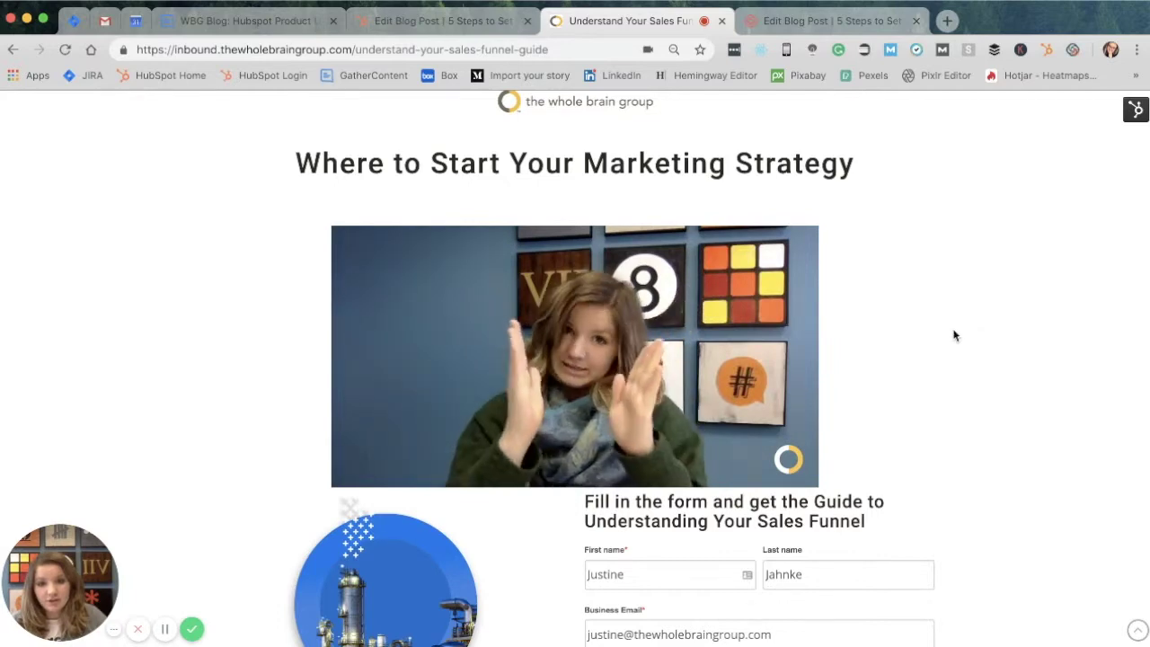
click(346, 478)
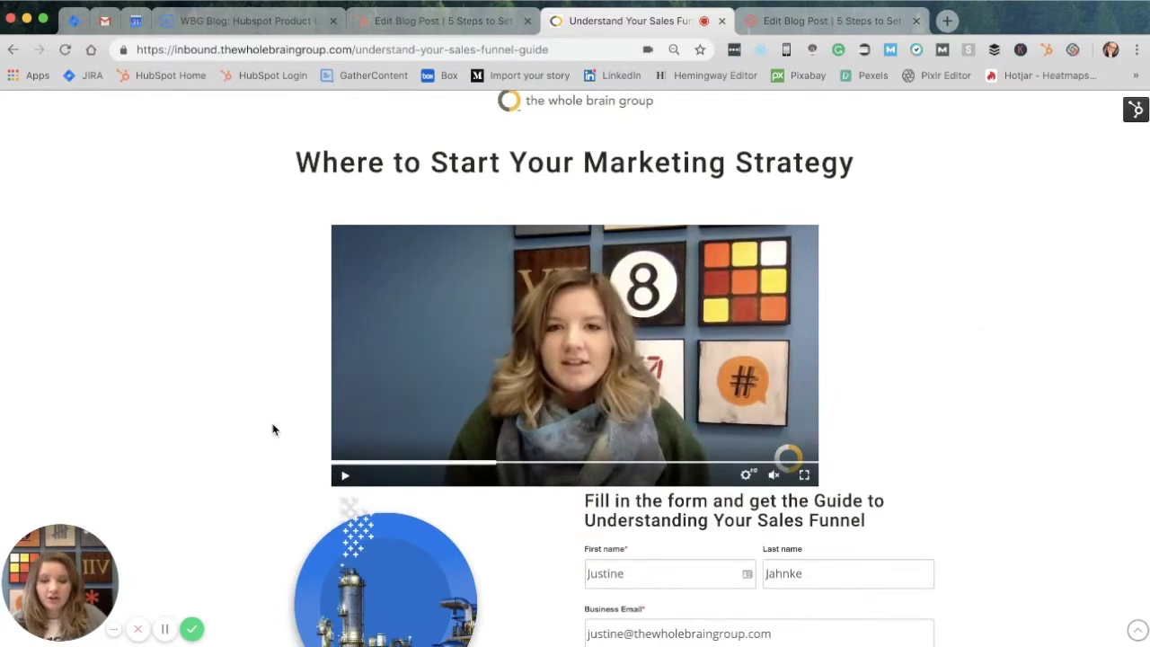
scroll(272, 427, down, 4)
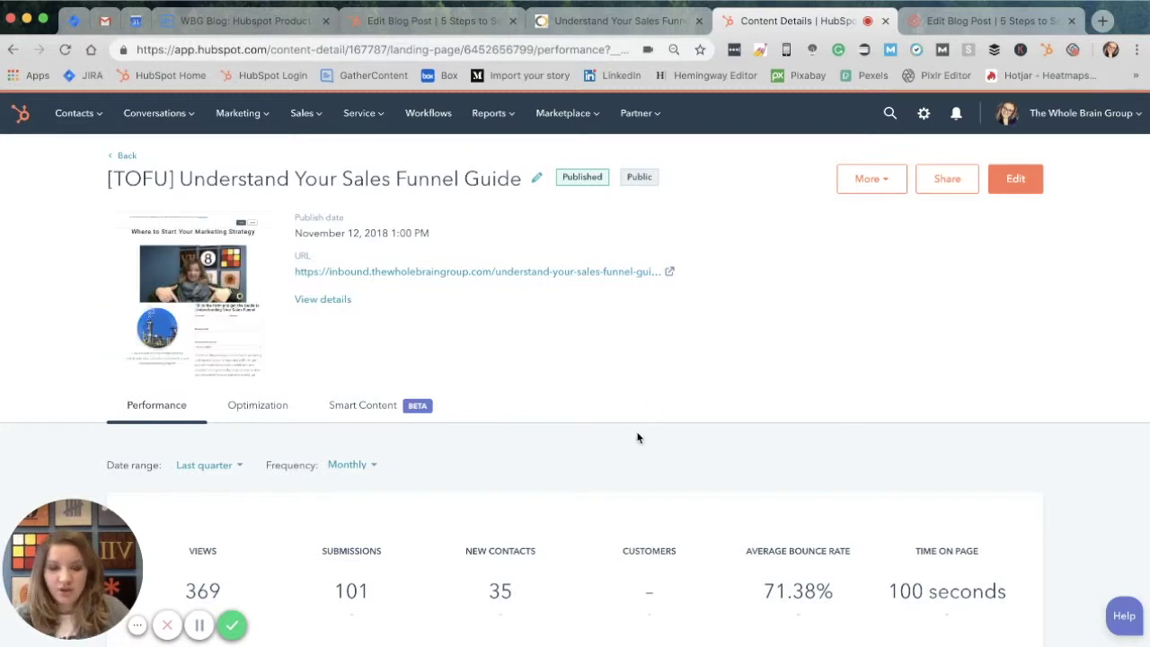
Examine the sales funnel guide landing page's performance metrics, including its views by source, video views and video retention charts.
scroll(637, 437, down, 3)
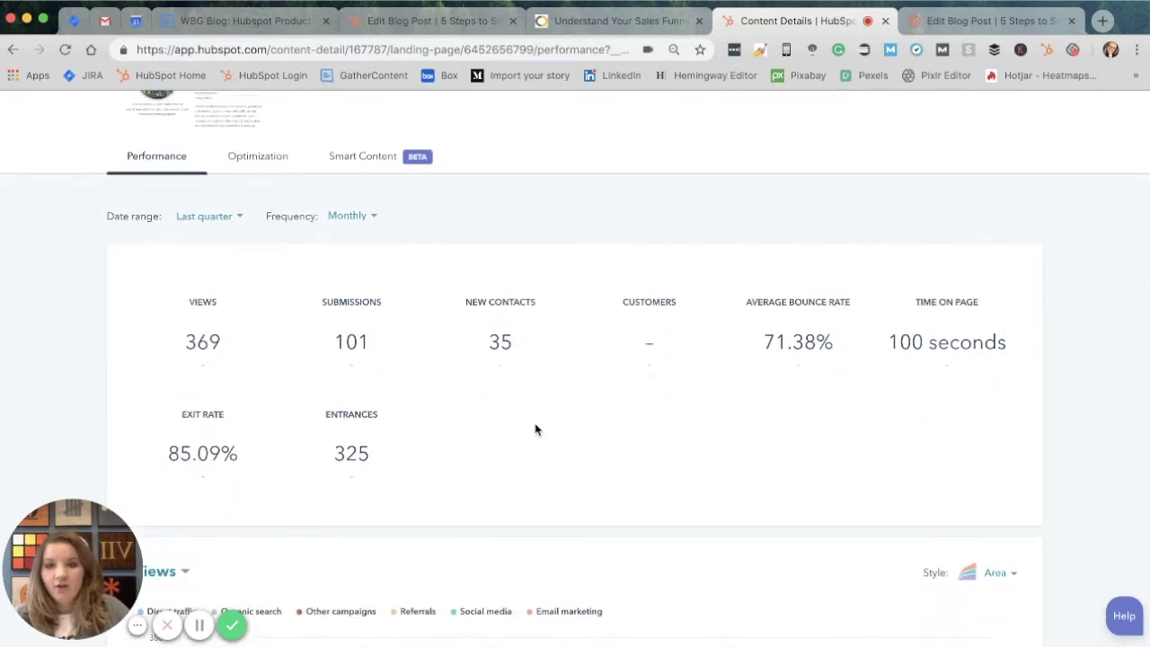
scroll(535, 430, down, 5)
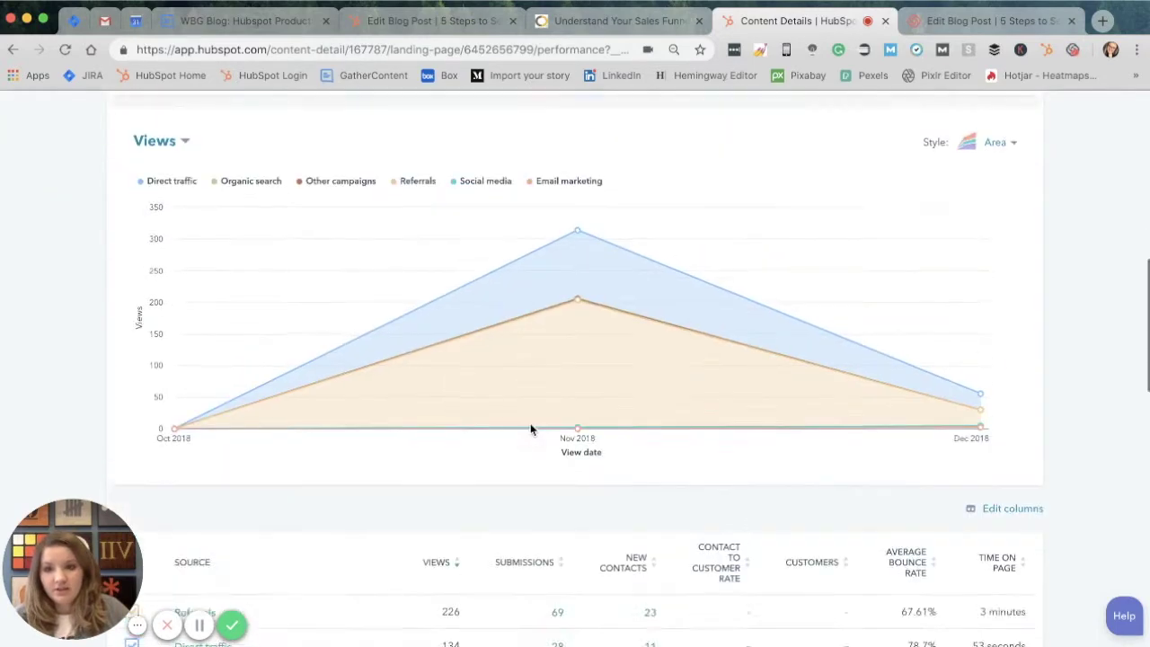
scroll(532, 429, down, 8)
mouse_move(174, 210)
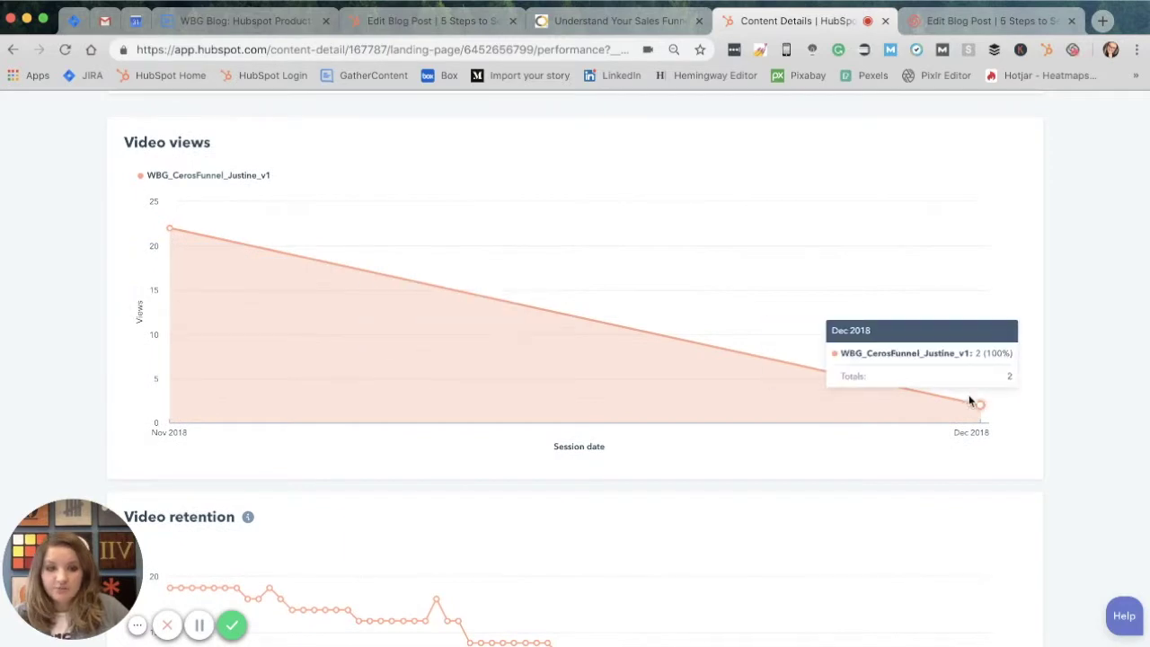
scroll(630, 392, down, 3)
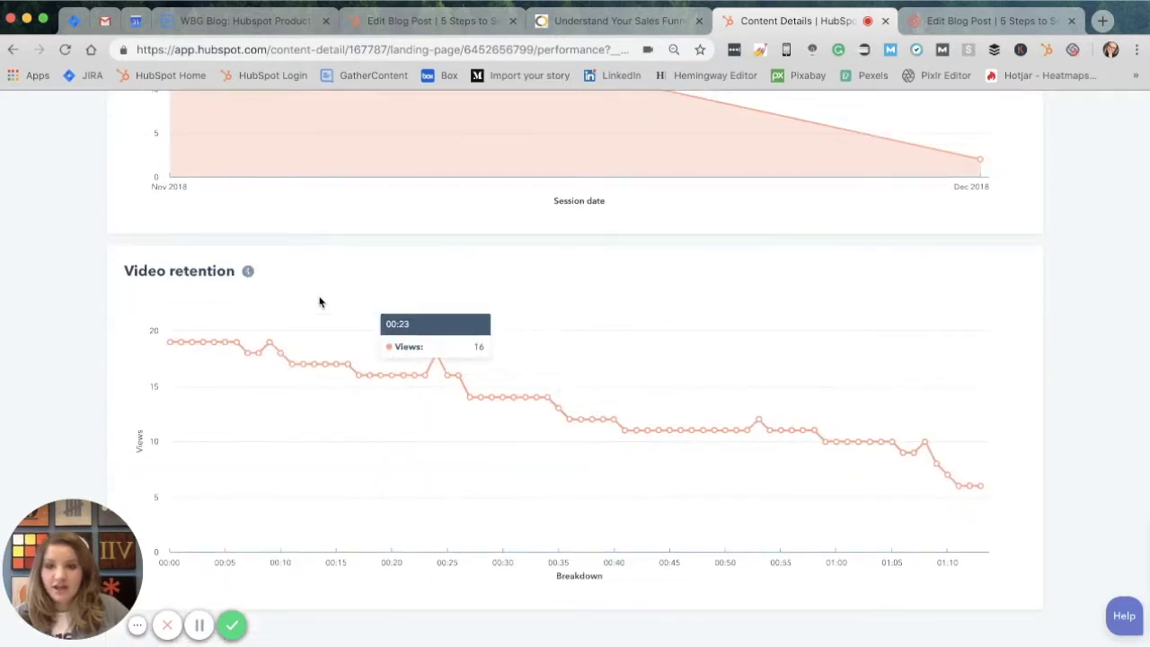